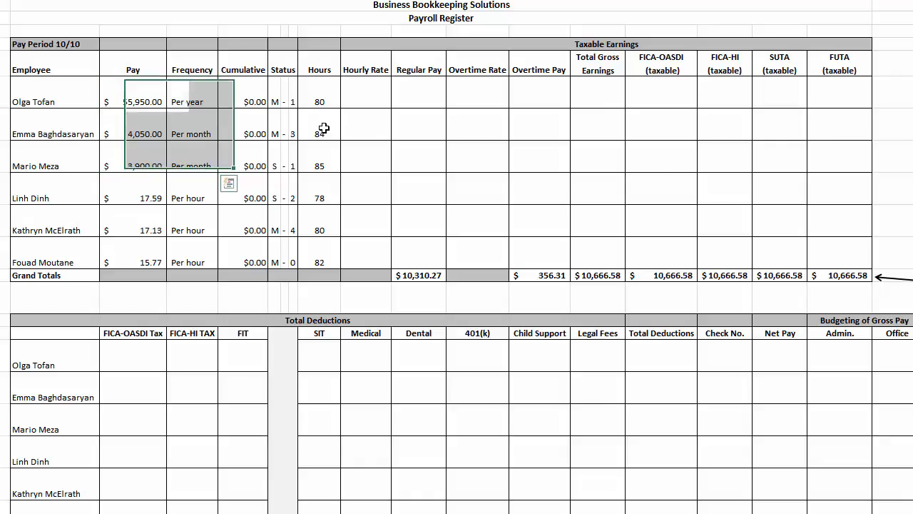
{"action": "left_click_drag", "start_coordinate": [320, 127], "coordinate": [325, 148]}
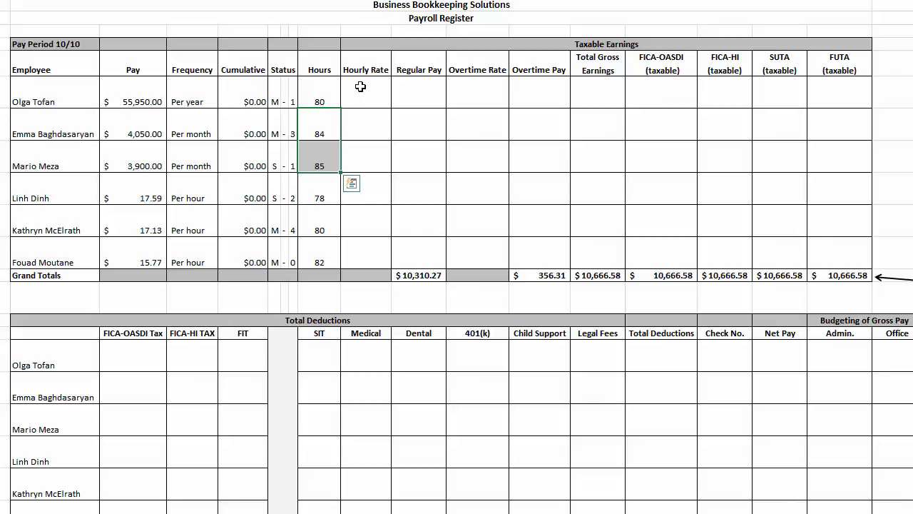
{"action": "left_click_drag", "start_coordinate": [361, 88], "coordinate": [371, 242]}
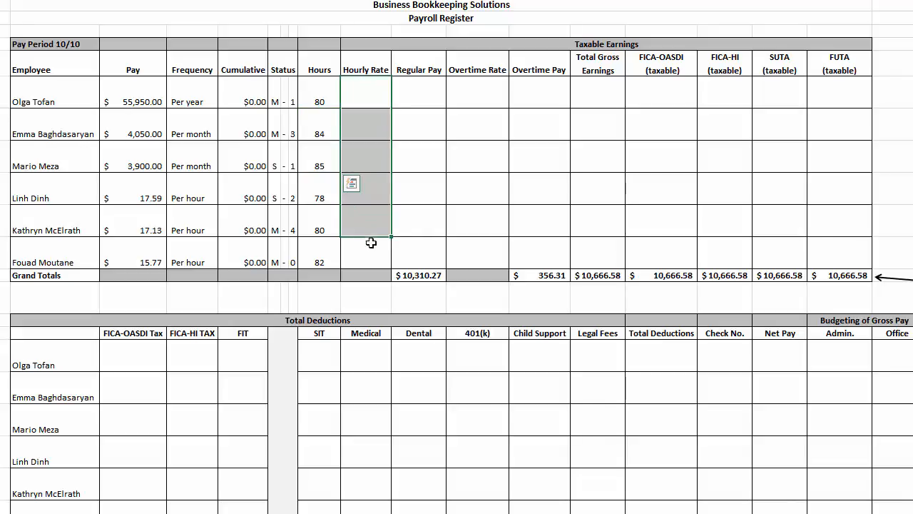
{"action": "left_click", "coordinate": [370, 92]}
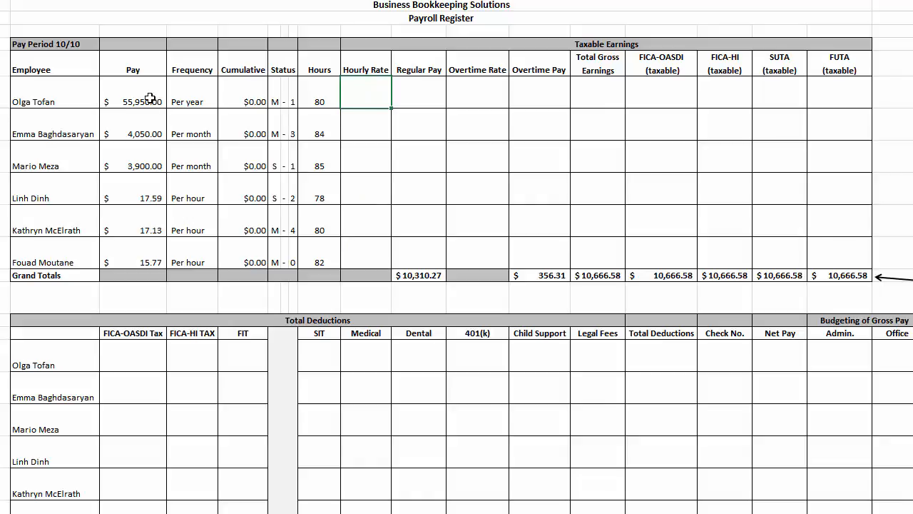
{"action": "left_click_drag", "start_coordinate": [145, 100], "coordinate": [192, 99]}
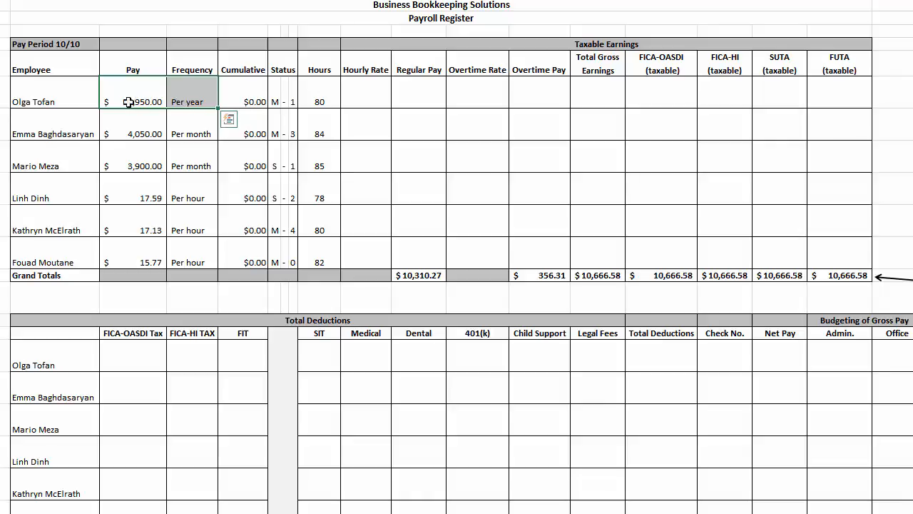
{"action": "left_click", "coordinate": [128, 102]}
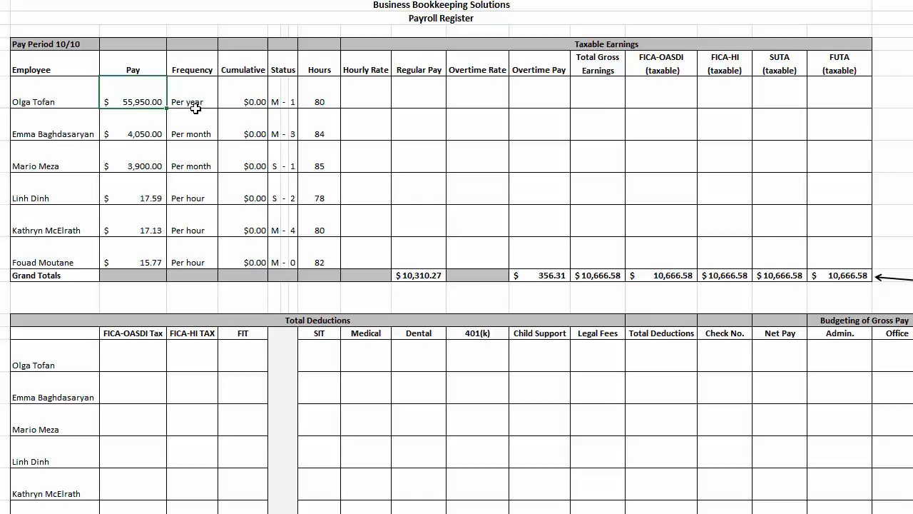
Calculate the first employee's hourly rate in J6 from the annual pay with =C6/2080
{"action": "left_click", "coordinate": [358, 93]}
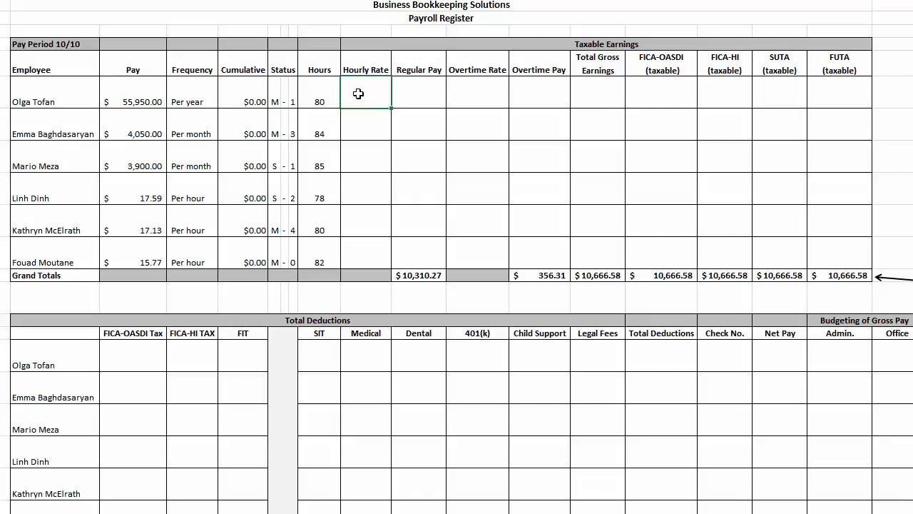
{"action": "type", "text": "="}
{"action": "left_click", "coordinate": [139, 94]}
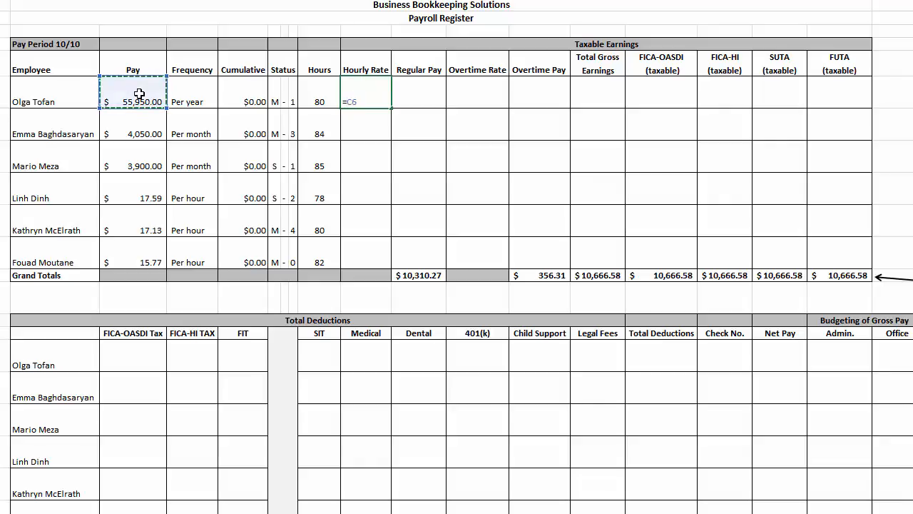
{"action": "type", "text": "/2080"}
{"action": "key", "text": "Return"}
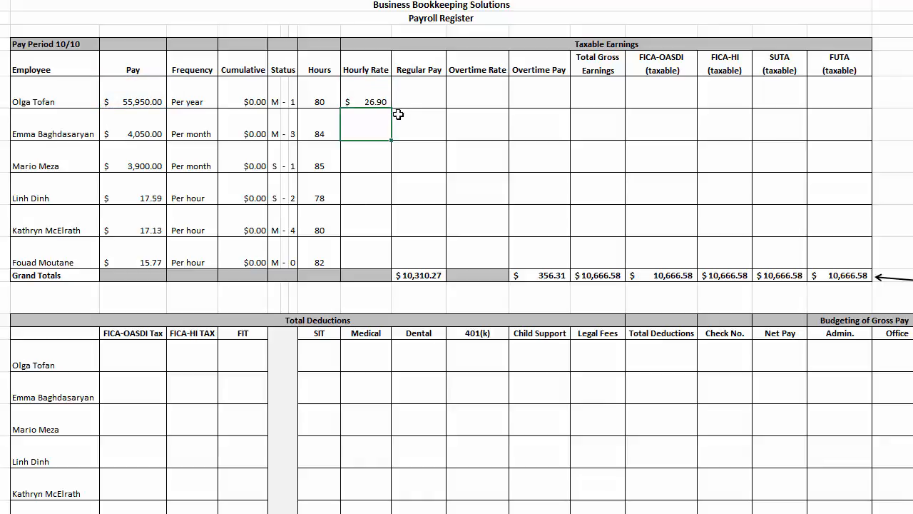
Display the first employee's hourly rate in J6 with four decimal places
{"action": "left_click", "coordinate": [378, 101]}
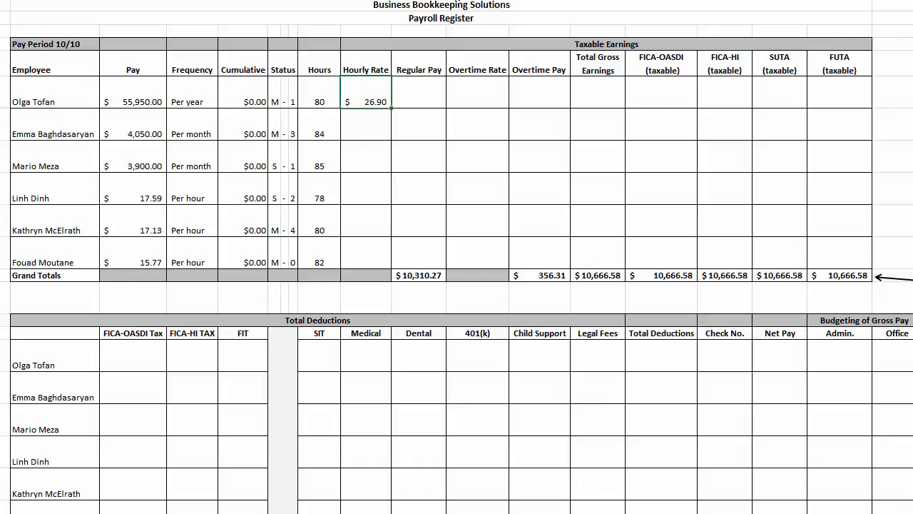
{"action": "key", "text": "alt+h"}
{"action": "key", "text": "0"}
{"action": "key", "text": "alt+h"}
{"action": "key", "text": "0"}
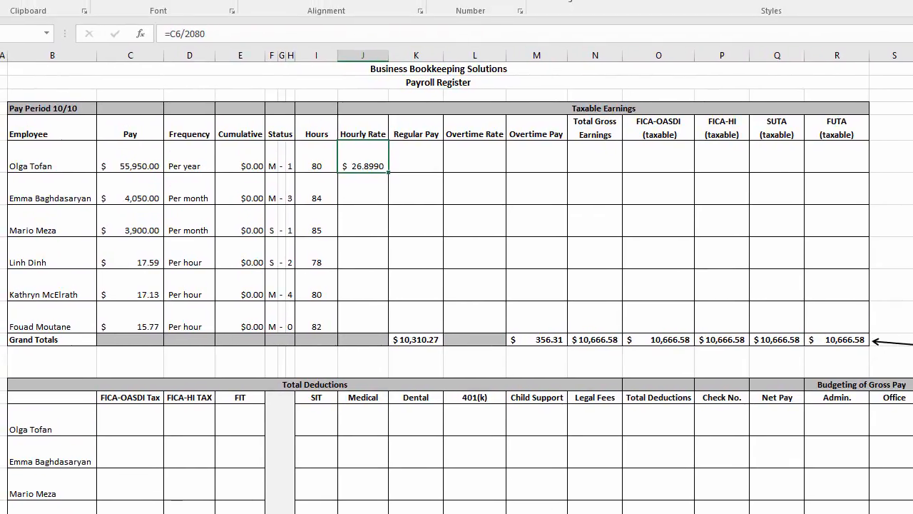
{"action": "left_click", "coordinate": [498, 1]}
{"action": "left_click", "coordinate": [513, 0]}
{"action": "left_click", "coordinate": [514, 0]}
{"action": "left_click", "coordinate": [497, 0]}
Round the hourly rate in J6 with =ROUND(C6/2080,2) and display it with two decimal places
{"action": "left_click", "coordinate": [171, 33]}
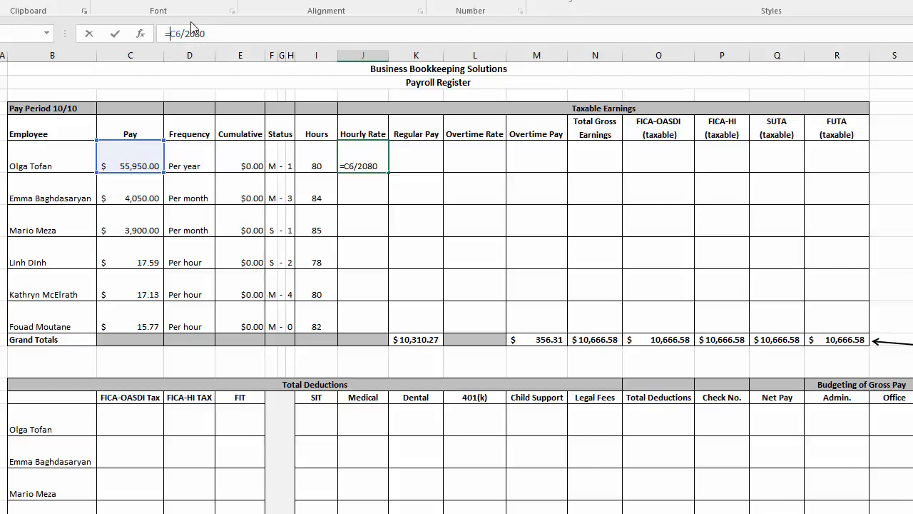
{"action": "type", "text": "round("}
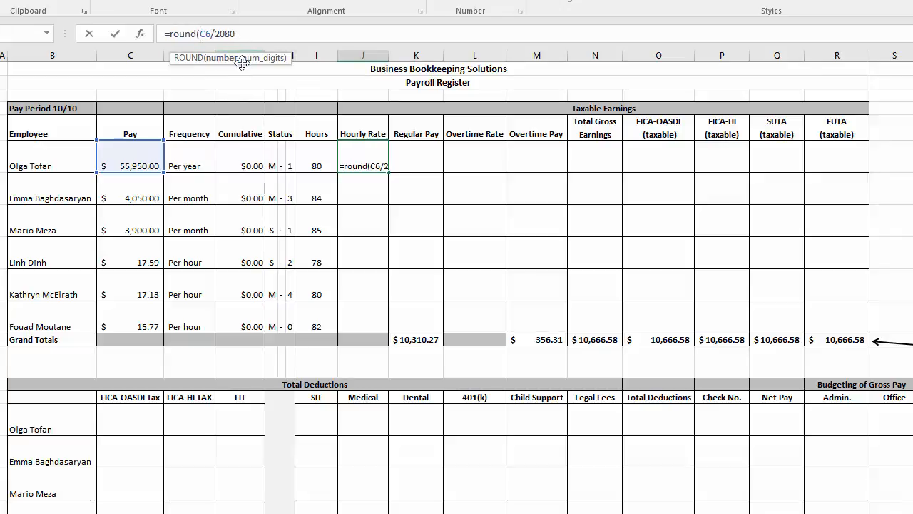
{"action": "type", "text": "C6/2080,"}
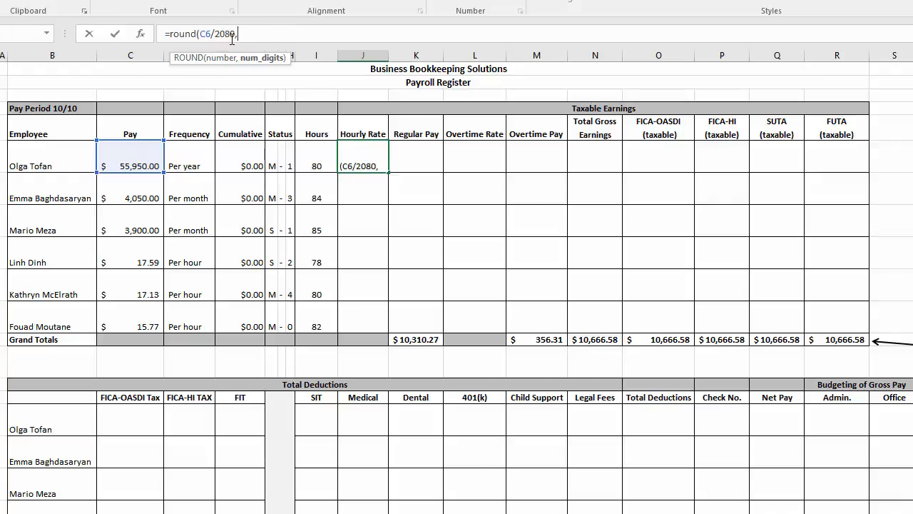
{"action": "type", "text": "2)"}
{"action": "key", "text": "ctrl+Return"}
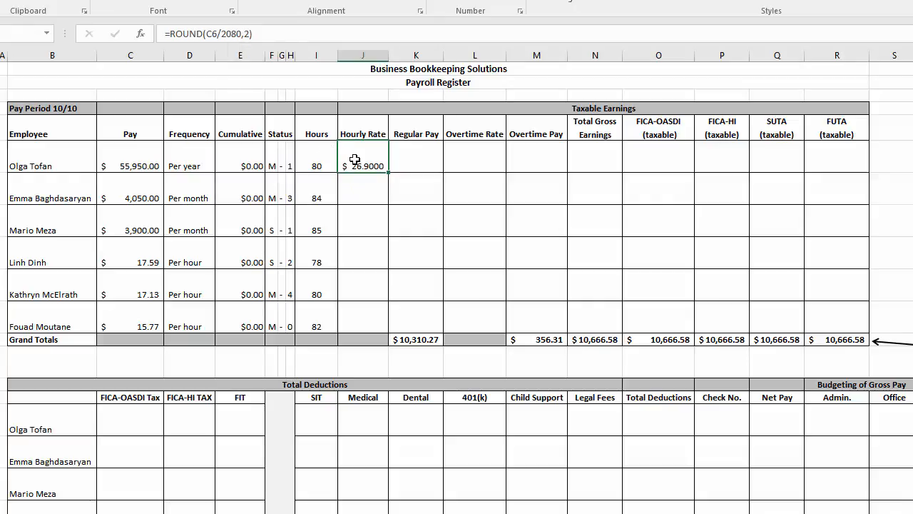
{"action": "left_click", "coordinate": [519, 4]}
{"action": "left_click", "coordinate": [520, 3]}
Convert the second employee's monthly pay to an annual amount in hourly rate cell J7 with =C7*12
{"action": "left_click", "coordinate": [363, 188]}
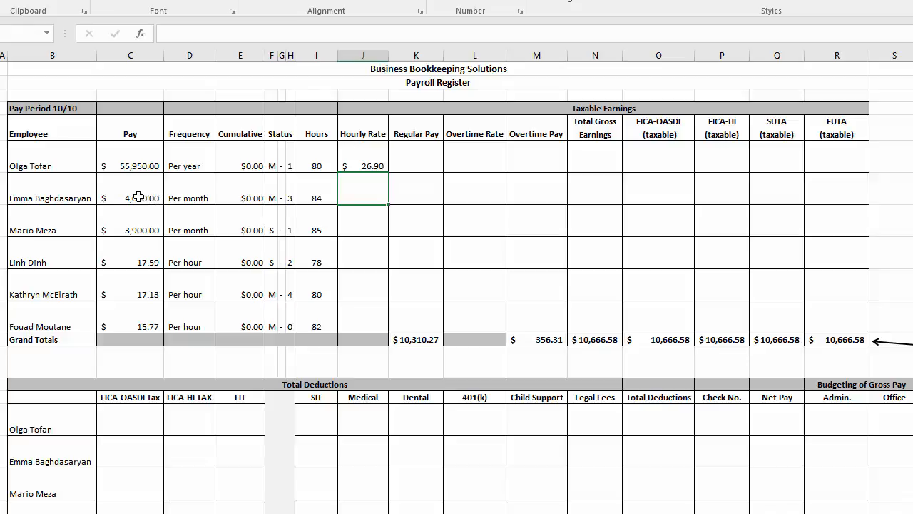
{"action": "left_click_drag", "start_coordinate": [137, 197], "coordinate": [201, 199]}
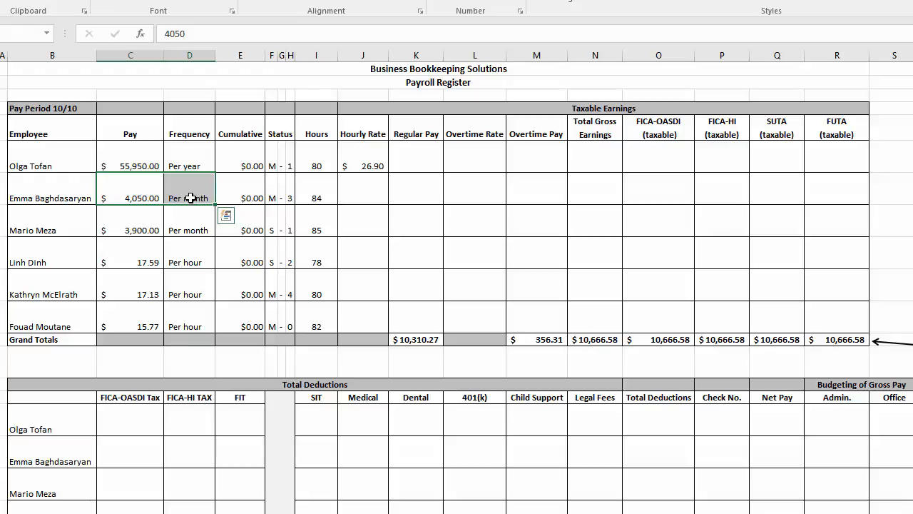
{"action": "left_click", "coordinate": [140, 197]}
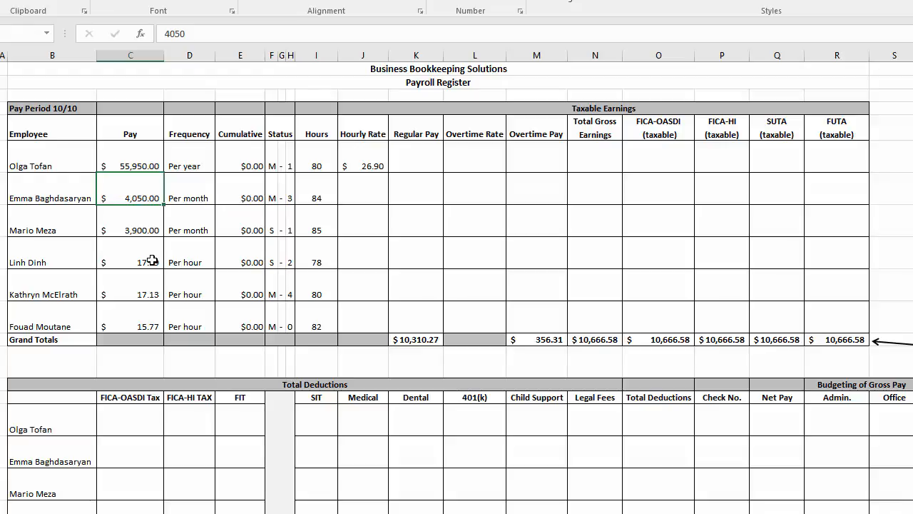
{"action": "left_click", "coordinate": [366, 195]}
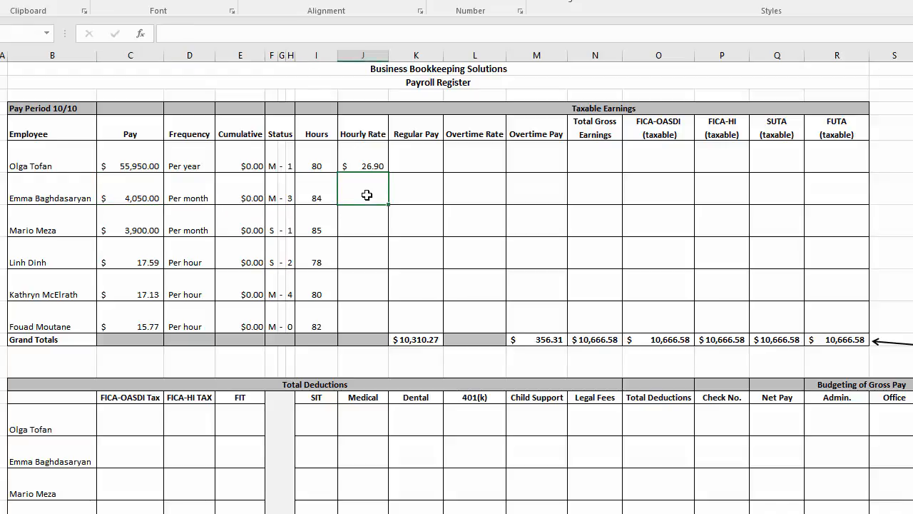
{"action": "type", "text": "="}
{"action": "left_click", "coordinate": [135, 195]}
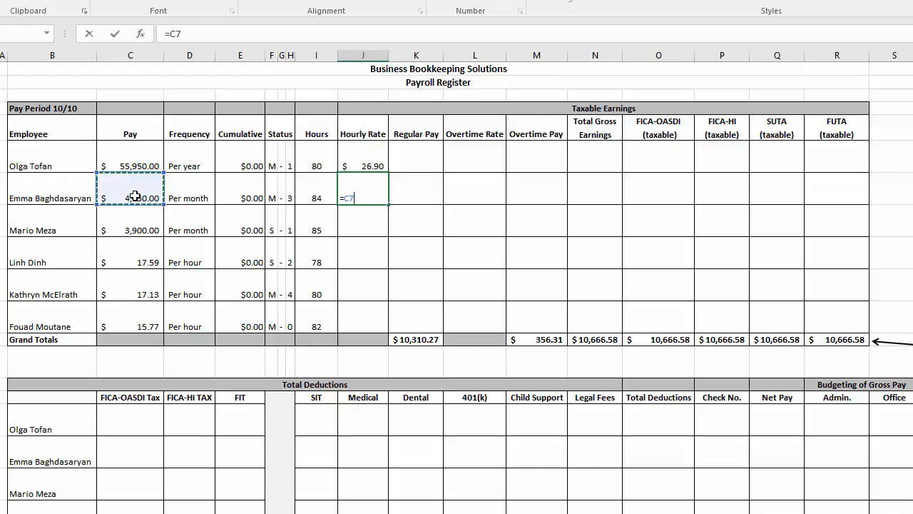
{"action": "type", "text": "*12"}
{"action": "key", "text": "Return"}
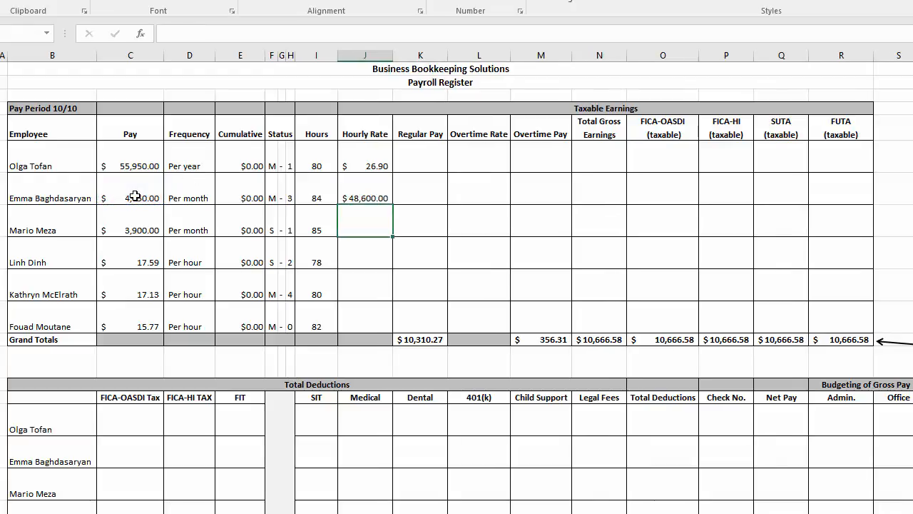
Extend the formula in J7 to =(C7*12)/2080 to get the second employee's hourly rate
{"action": "key", "text": "Up"}
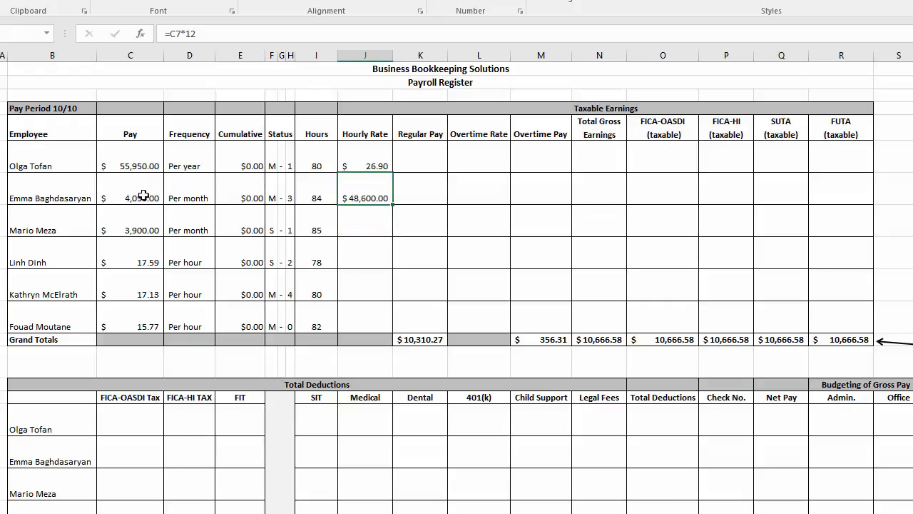
{"action": "left_click", "coordinate": [172, 34]}
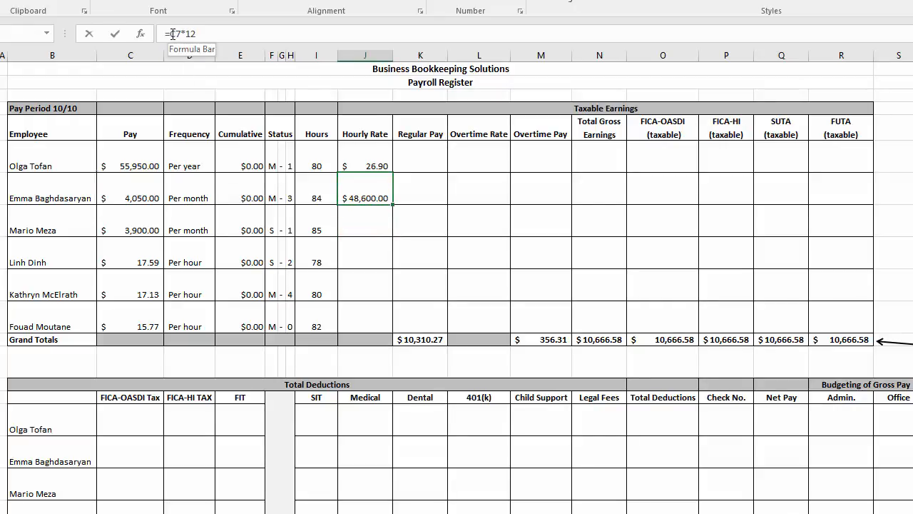
{"action": "type", "text": "(C7*12"}
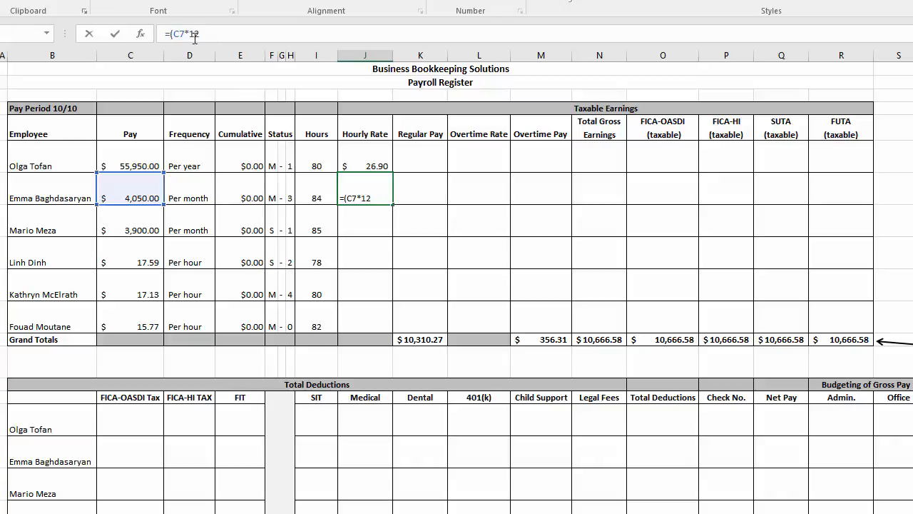
{"action": "type", "text": ")/2080"}
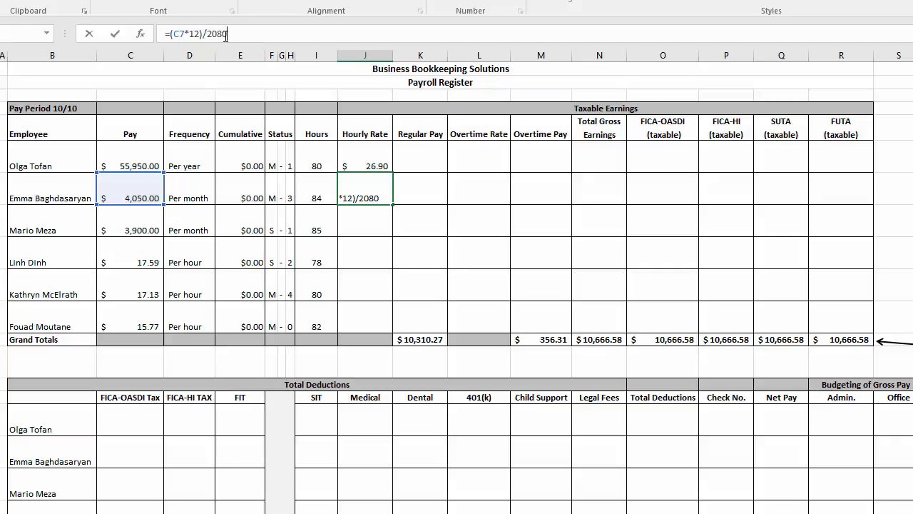
{"action": "key", "text": "Return"}
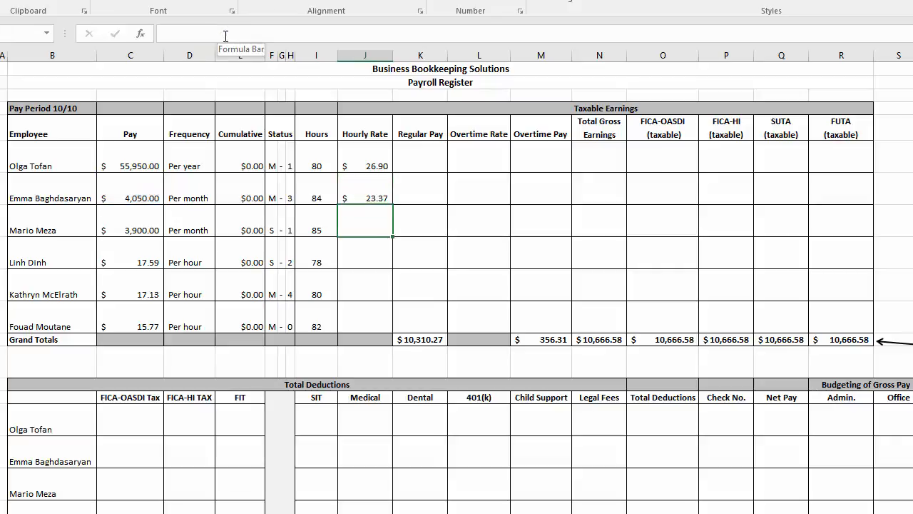
Display the second employee's hourly rate in J7 with three decimal places
{"action": "left_click", "coordinate": [374, 195]}
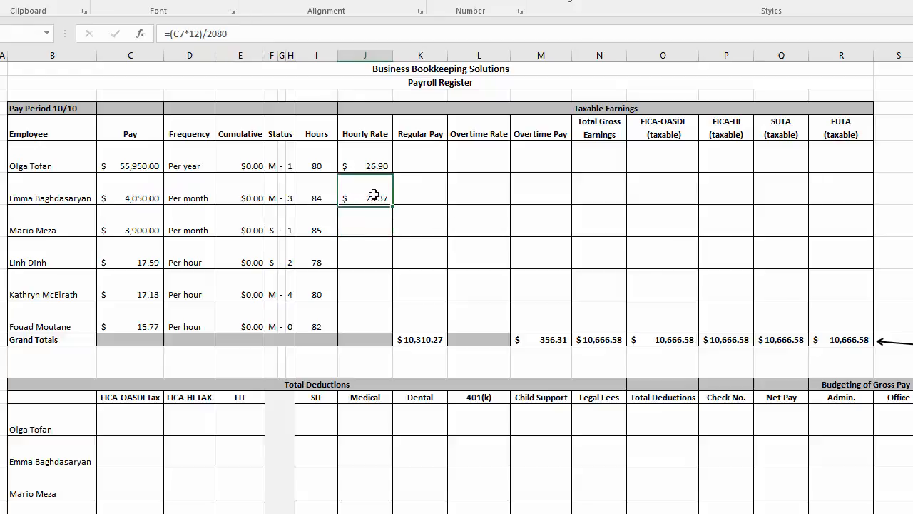
{"action": "left_click", "coordinate": [498, 0]}
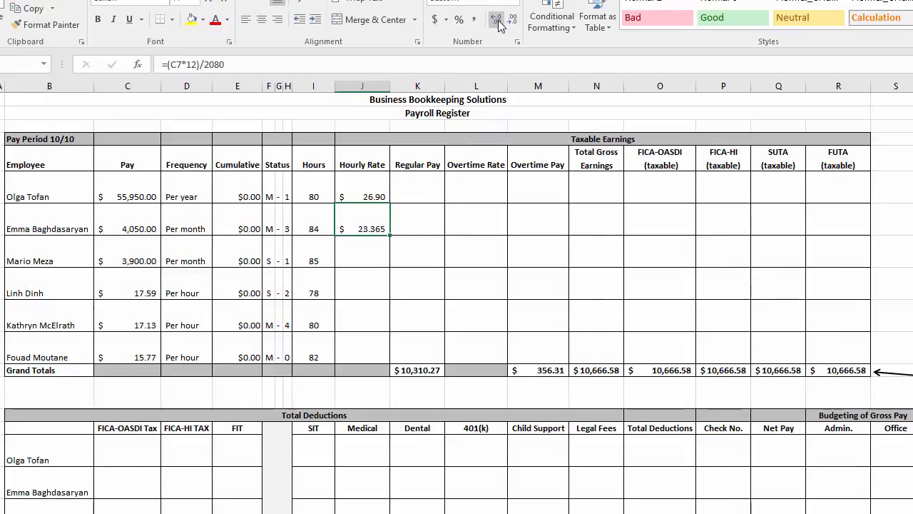
{"action": "left_click", "coordinate": [498, 20]}
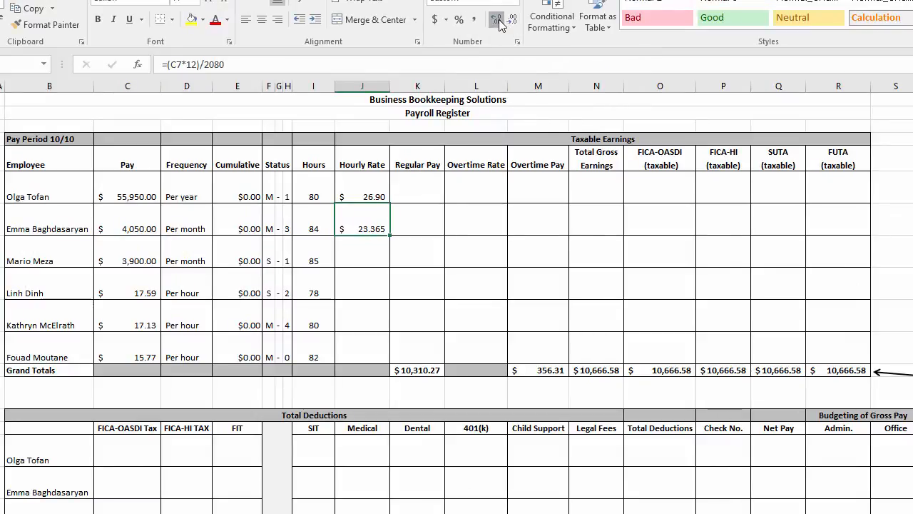
{"action": "left_click", "coordinate": [512, 21]}
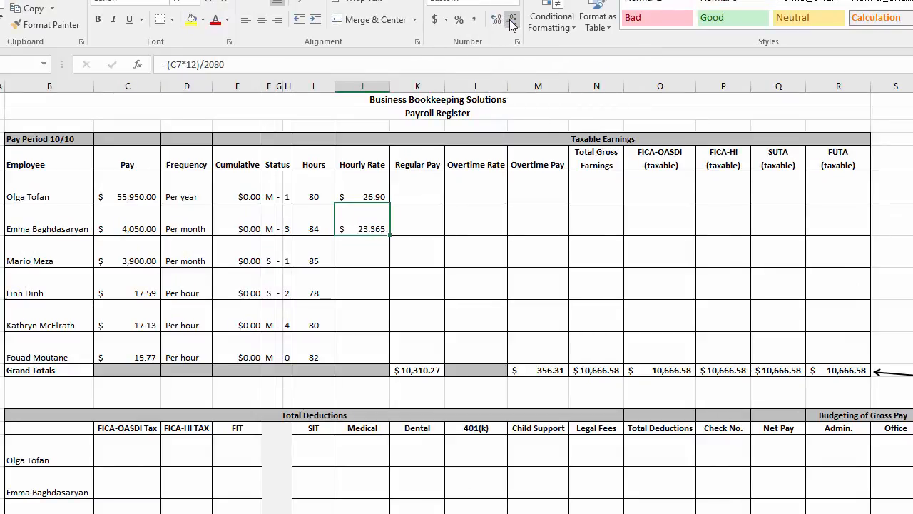
Round the second employee's hourly rate in J7 to two decimals with =ROUND((C7*12)/2080,2)
{"action": "left_click", "coordinate": [172, 64]}
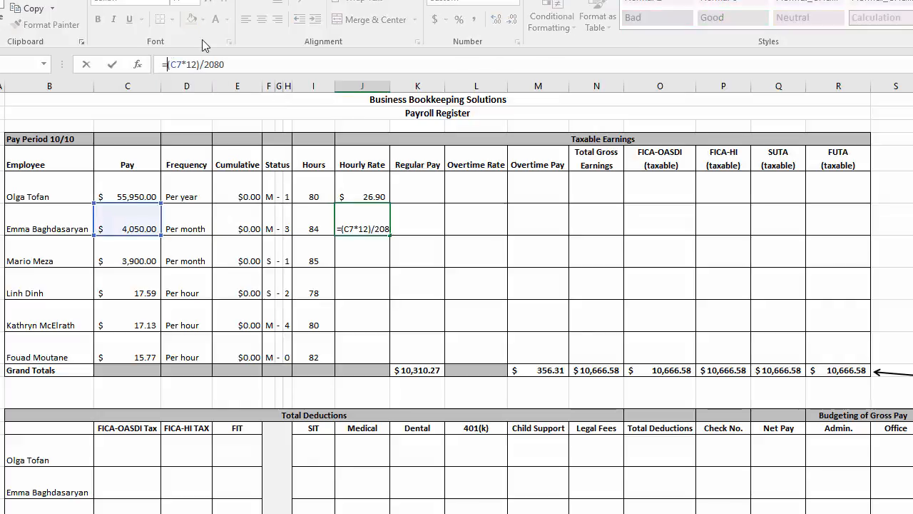
{"action": "type", "text": "round"}
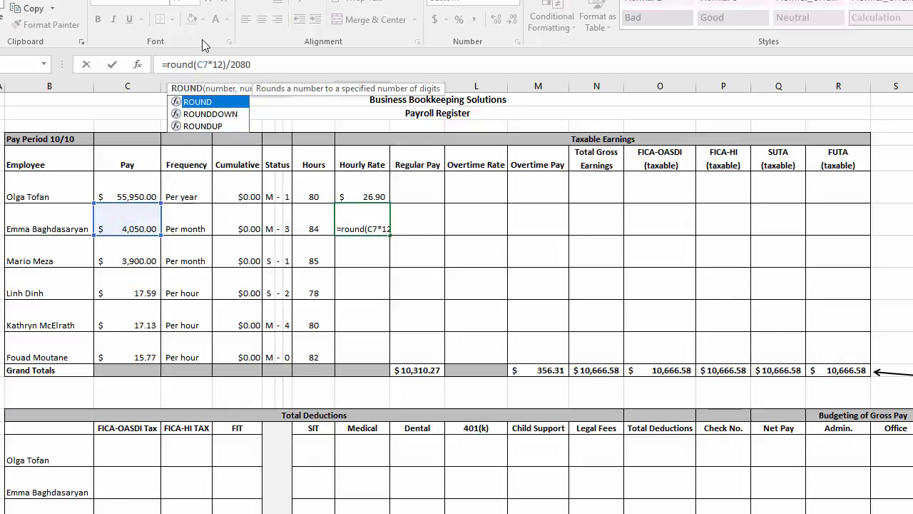
{"action": "type", "text": "("}
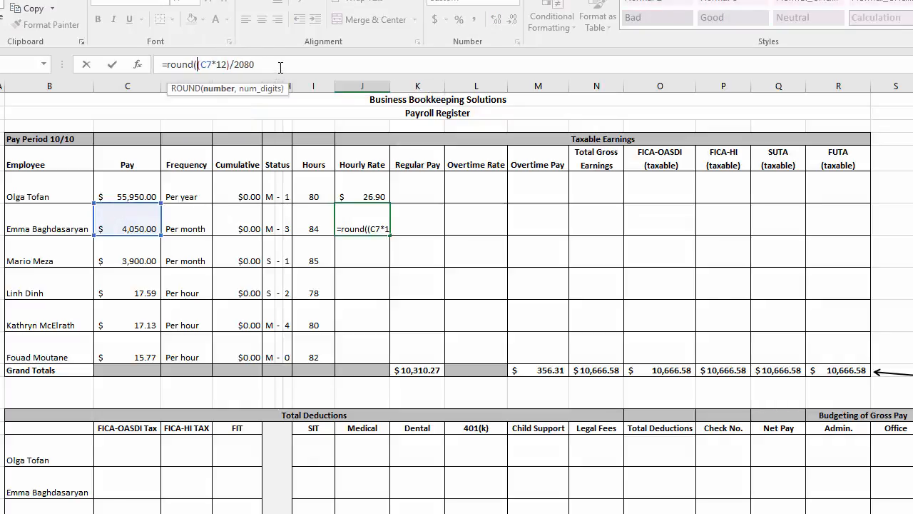
{"action": "type", "text": ",2"}
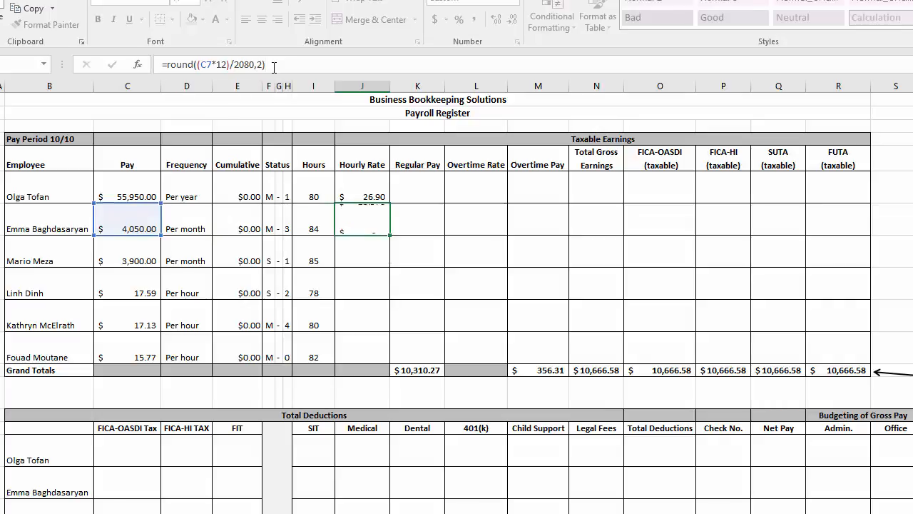
{"action": "key", "text": "Return"}
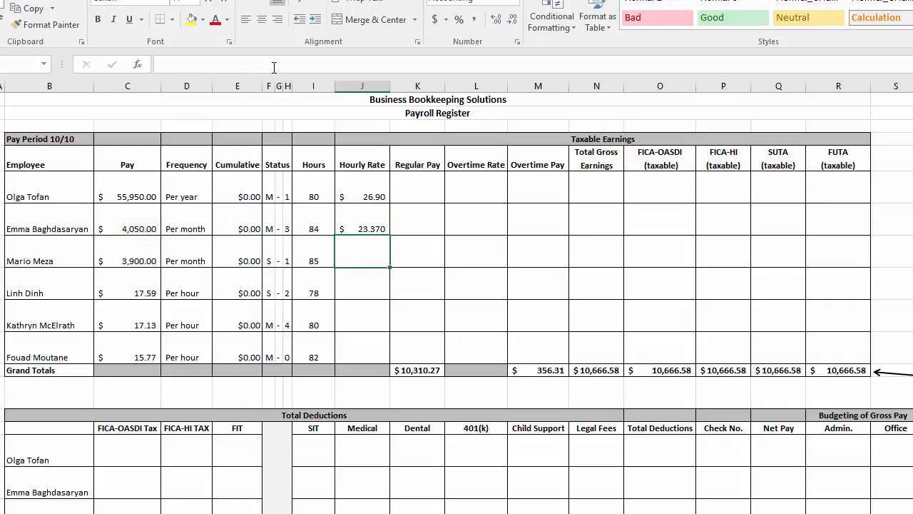
Return the second employee's hourly rate in J7 to two decimal places and fill its formula down to J8 for the third employee
{"action": "left_click", "coordinate": [365, 220]}
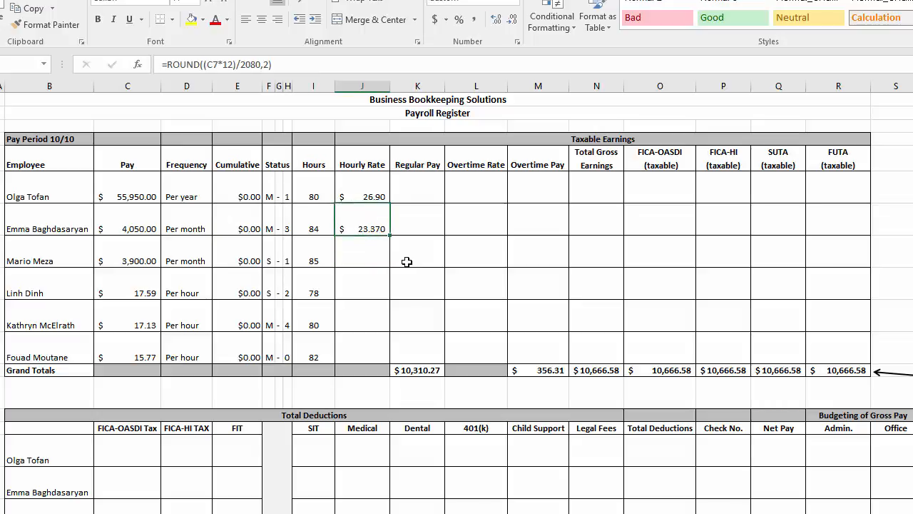
{"action": "left_click", "coordinate": [514, 23]}
{"action": "left_click_drag", "start_coordinate": [127, 257], "coordinate": [187, 257]}
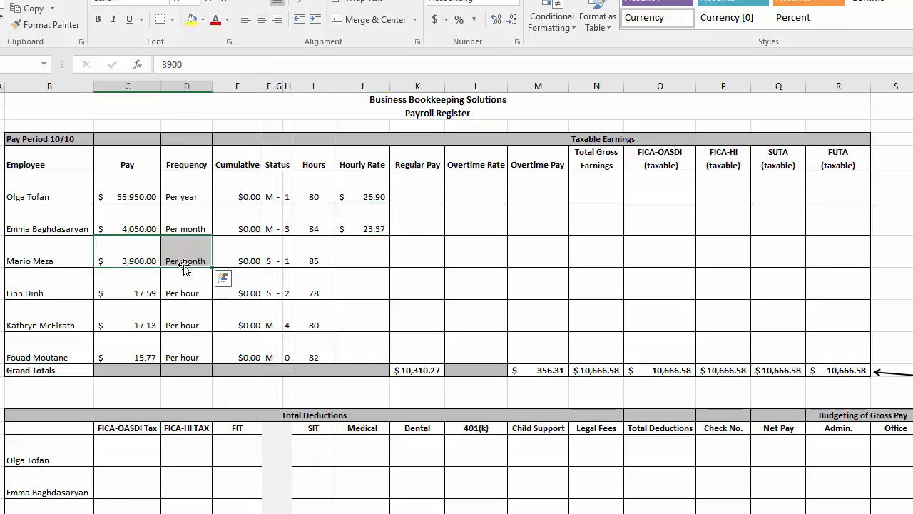
{"action": "left_click", "coordinate": [374, 222]}
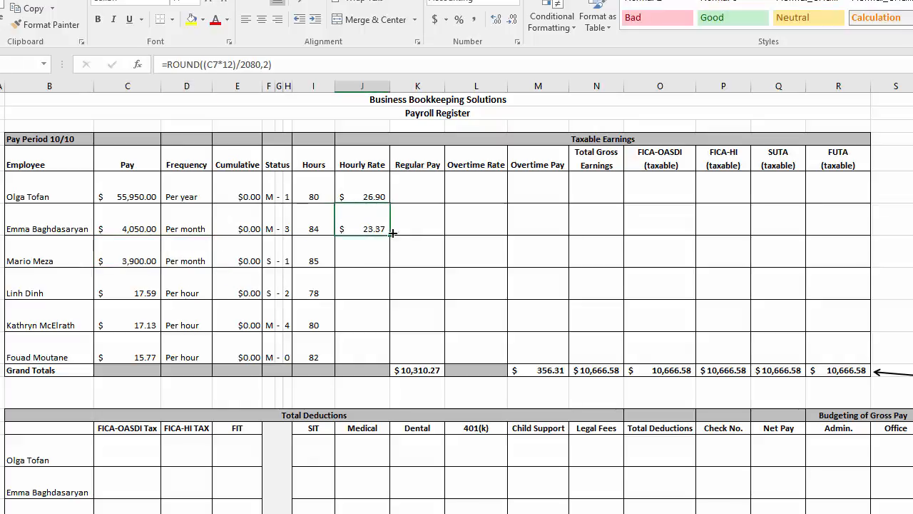
{"action": "left_click_drag", "start_coordinate": [391, 235], "coordinate": [373, 264]}
{"action": "left_click", "coordinate": [372, 258]}
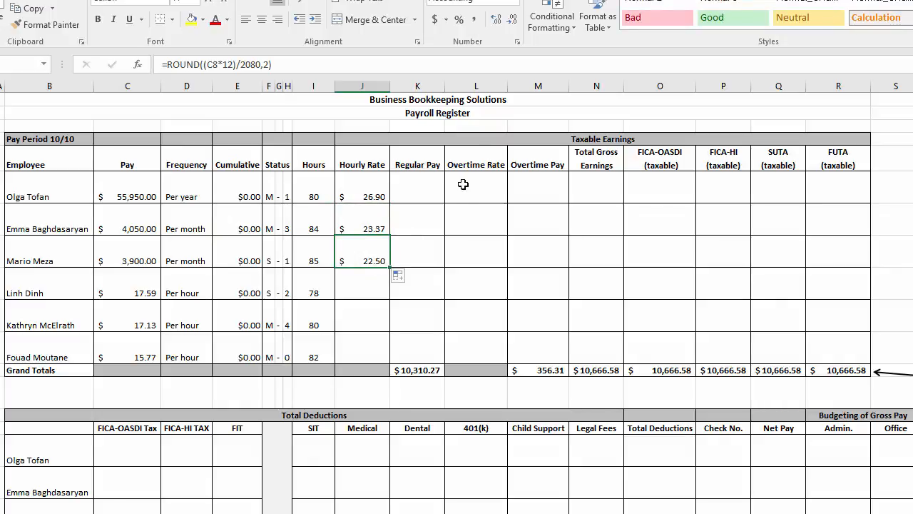
Show extra decimal places for the third employee's hourly rate in J8 to check its rounding, and restore the two-decimal display
{"action": "left_click", "coordinate": [500, 24]}
{"action": "left_click", "coordinate": [498, 23]}
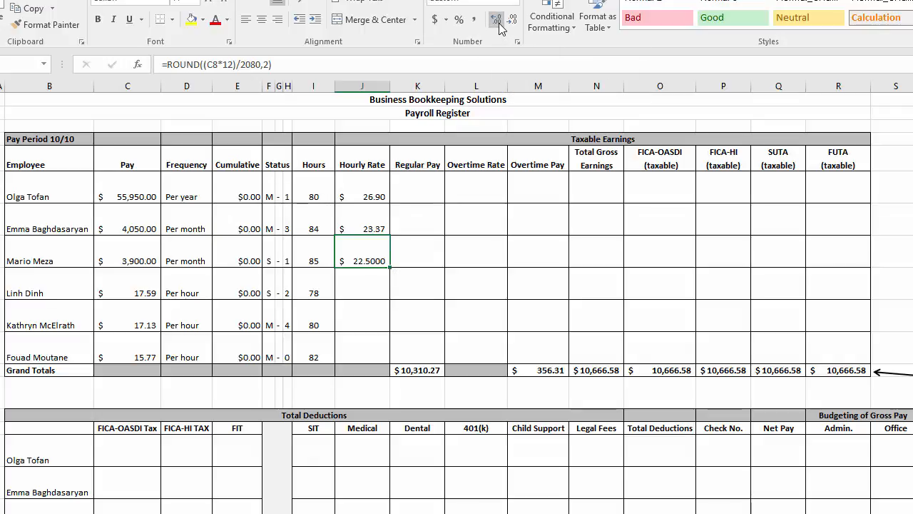
{"action": "left_click", "coordinate": [499, 23]}
{"action": "left_click", "coordinate": [512, 22]}
{"action": "left_click", "coordinate": [513, 23]}
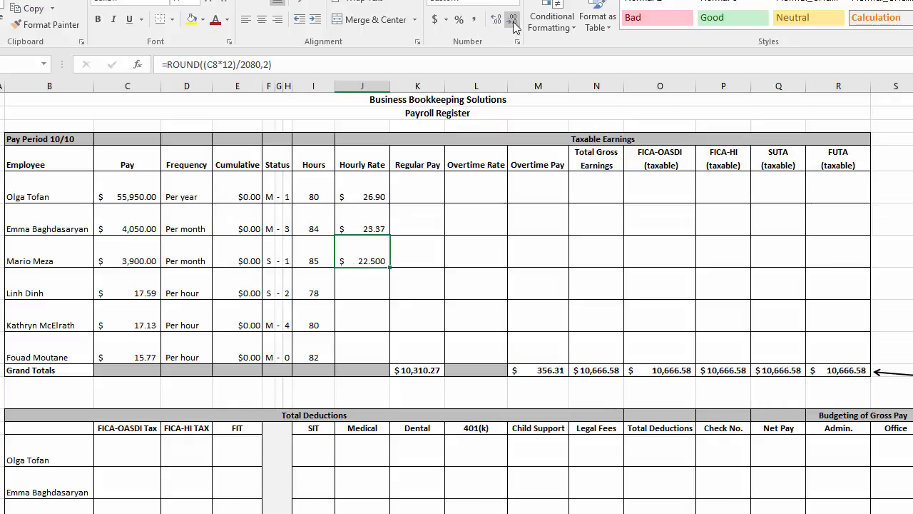
{"action": "left_click", "coordinate": [513, 24]}
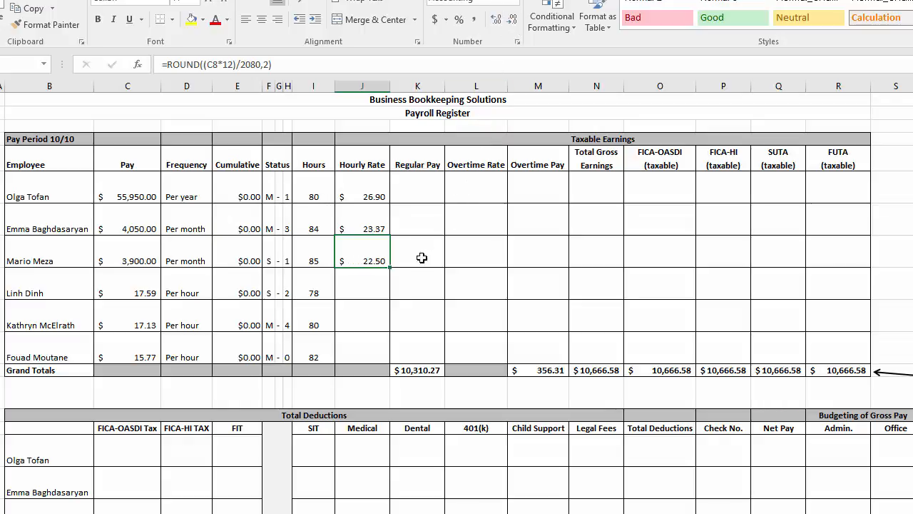
Link the hourly rates of the three hourly-paid employees to their pay, with =C9 in J9, =C10 in J10 and =C11 in J11
{"action": "left_click", "coordinate": [359, 286]}
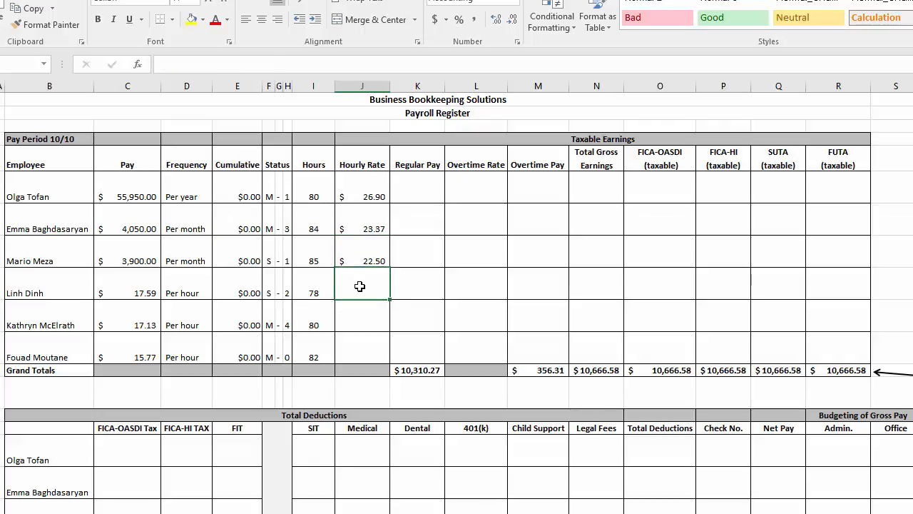
{"action": "type", "text": "="}
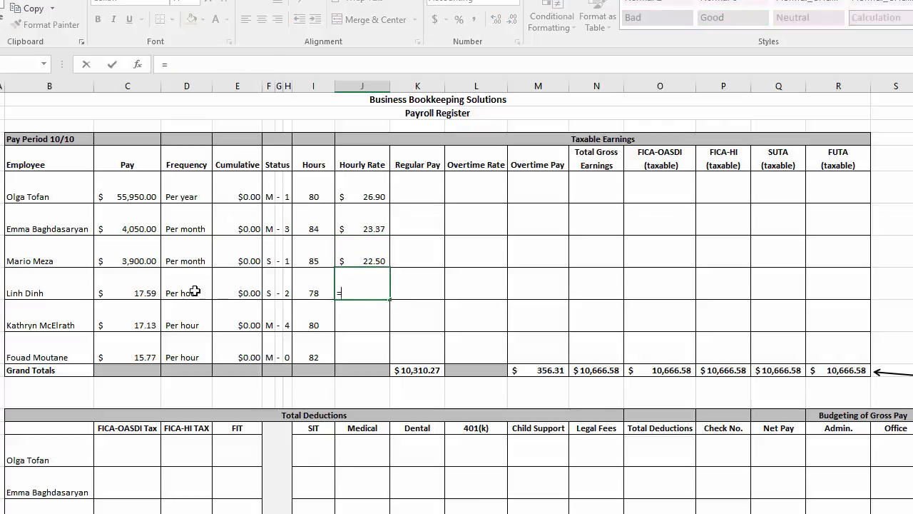
{"action": "left_click", "coordinate": [120, 292]}
{"action": "key", "text": "Return"}
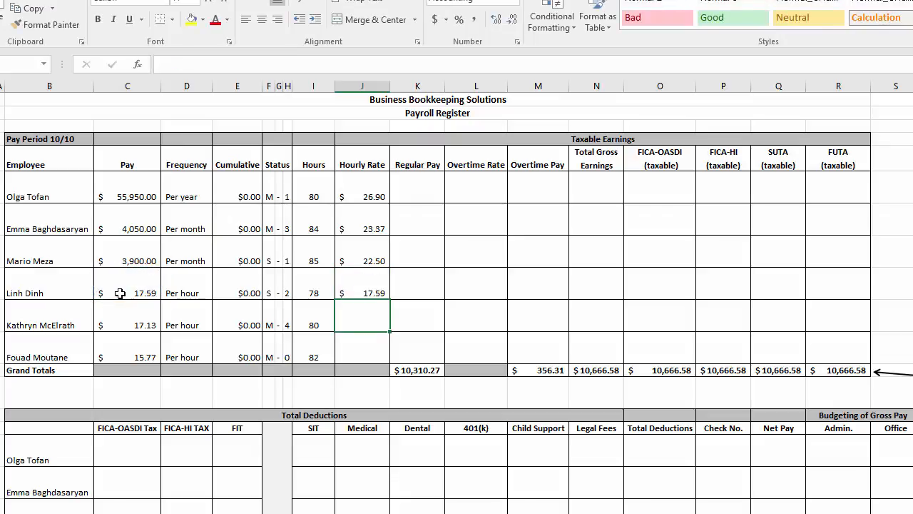
{"action": "type", "text": "="}
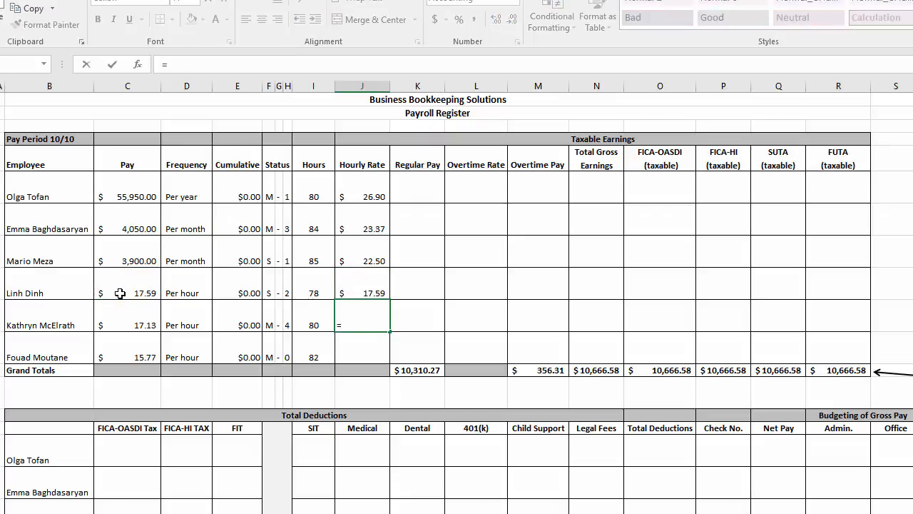
{"action": "left_click", "coordinate": [125, 323]}
{"action": "key", "text": "Return"}
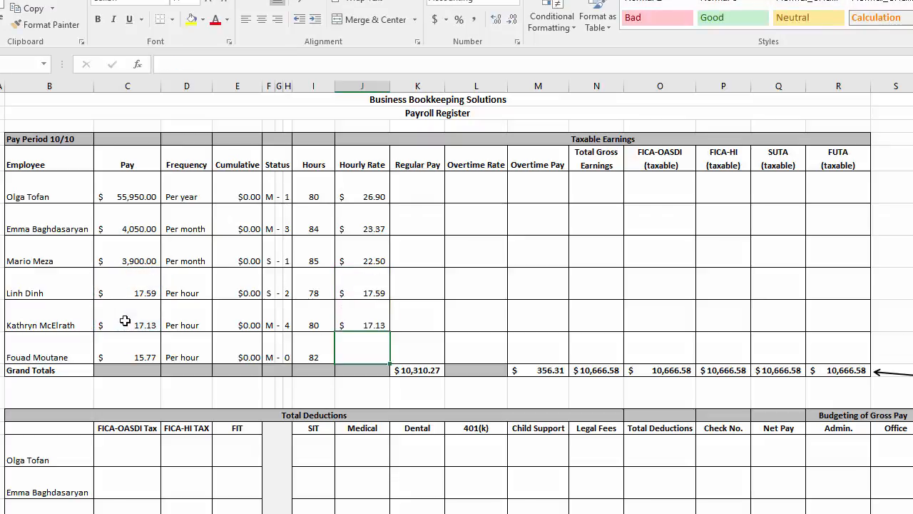
{"action": "type", "text": "="}
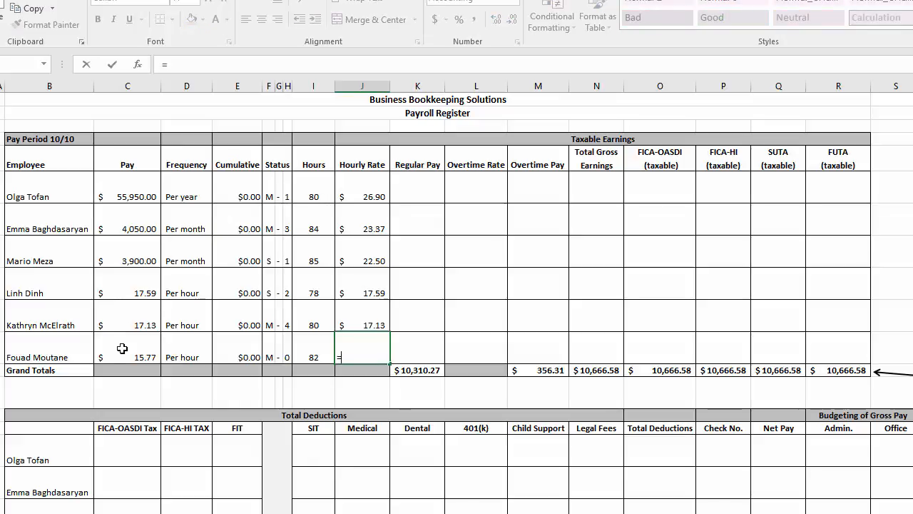
{"action": "left_click", "coordinate": [122, 348]}
{"action": "key", "text": "Return"}
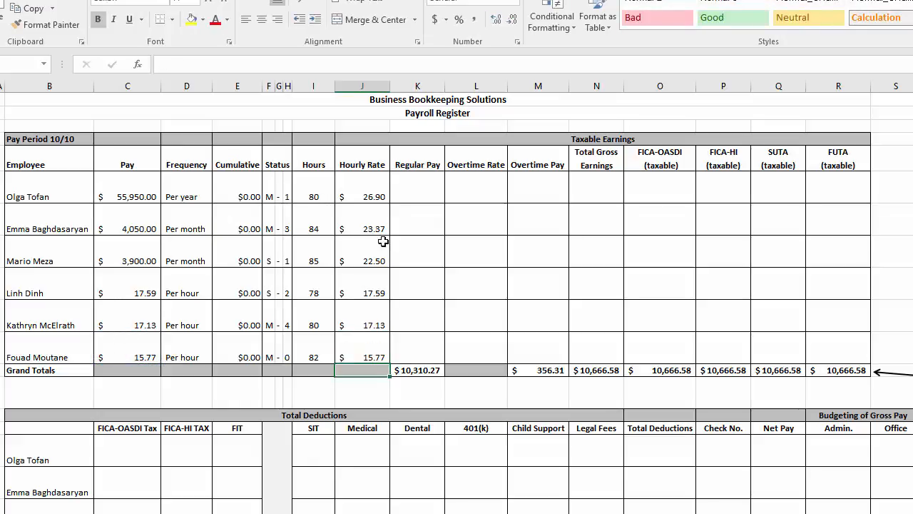
{"action": "left_click_drag", "start_coordinate": [367, 193], "coordinate": [371, 353]}
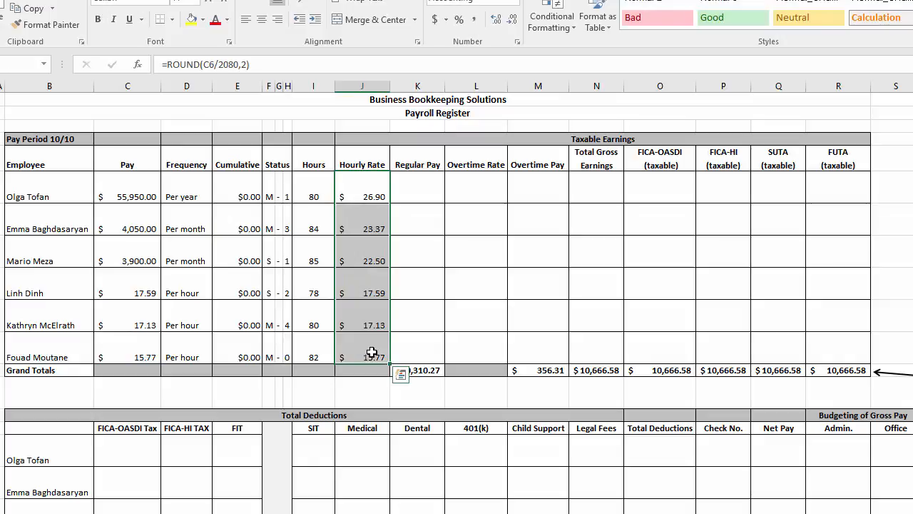
Calculate the first employee's overtime rate in L6 with =J6*1.5
{"action": "left_click", "coordinate": [490, 185]}
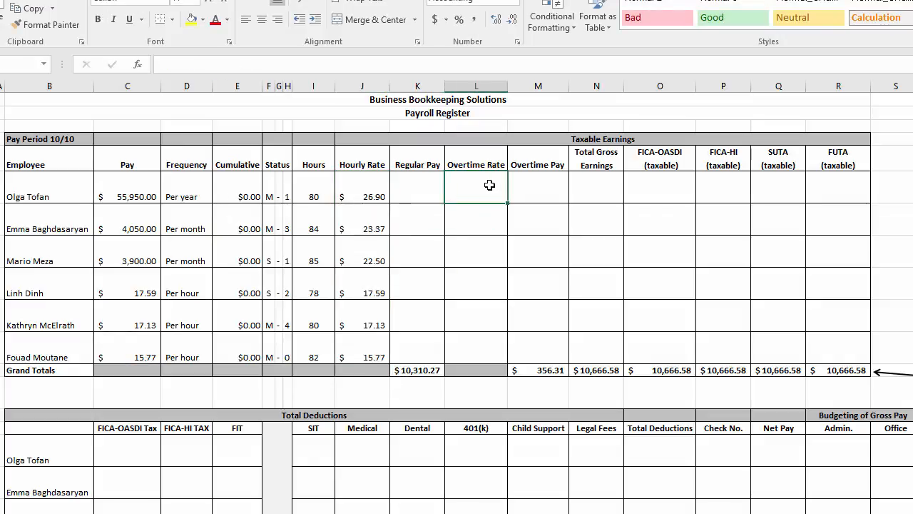
{"action": "type", "text": "="}
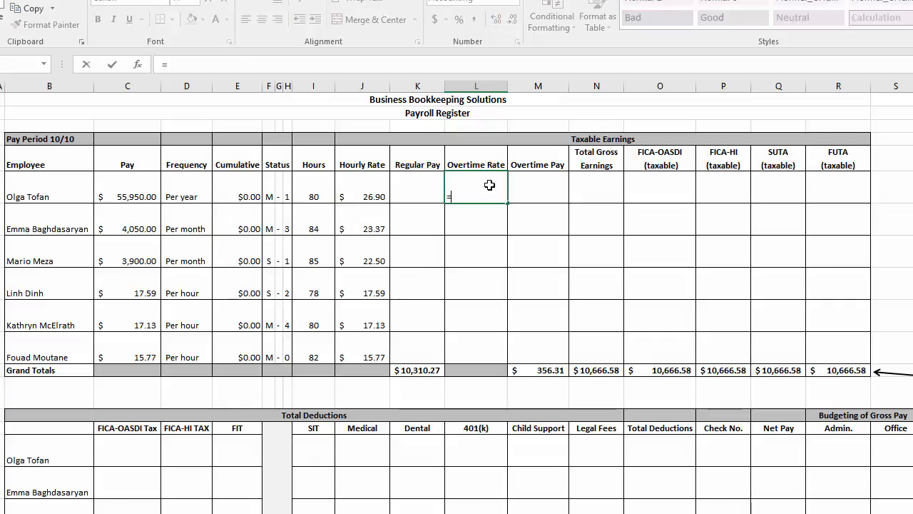
{"action": "left_click", "coordinate": [360, 195]}
{"action": "type", "text": "*"}
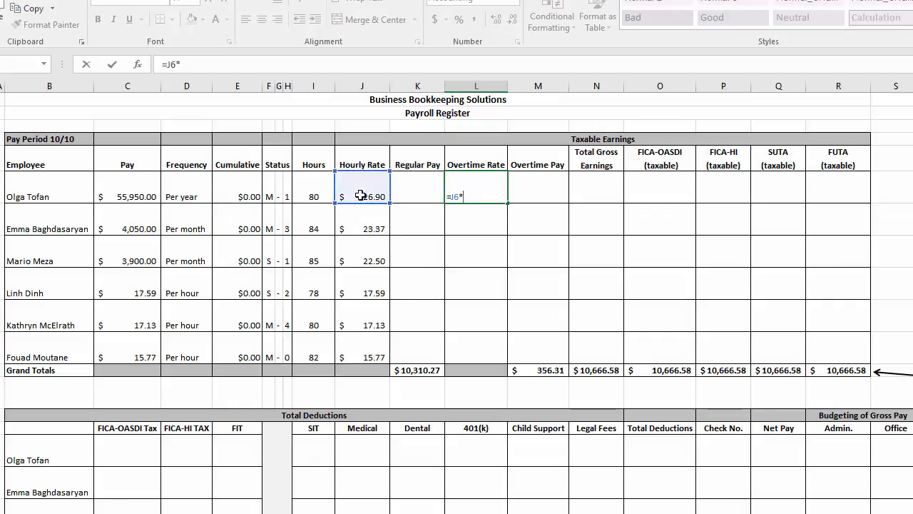
{"action": "key", "text": "Return"}
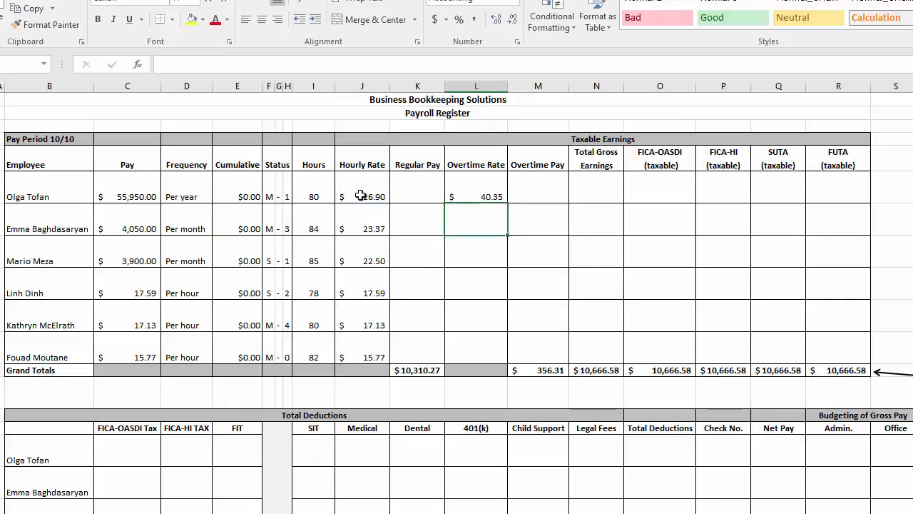
Show extra decimal places for the first employee's overtime rate in L6 to check for hidden digits, and restore the two-decimal display
{"action": "key", "text": "Up"}
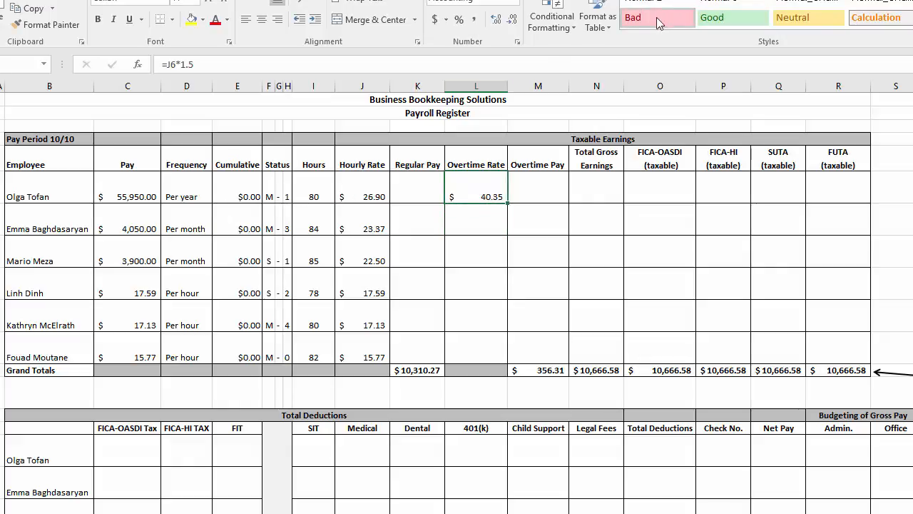
{"action": "left_click", "coordinate": [495, 21]}
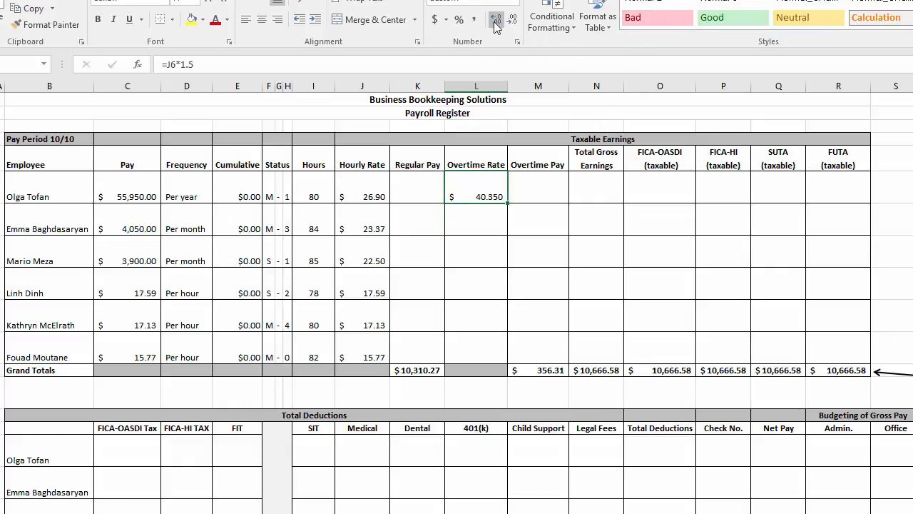
{"action": "left_click", "coordinate": [495, 21]}
{"action": "left_click", "coordinate": [495, 21]}
{"action": "left_click", "coordinate": [495, 22]}
{"action": "left_click", "coordinate": [495, 22]}
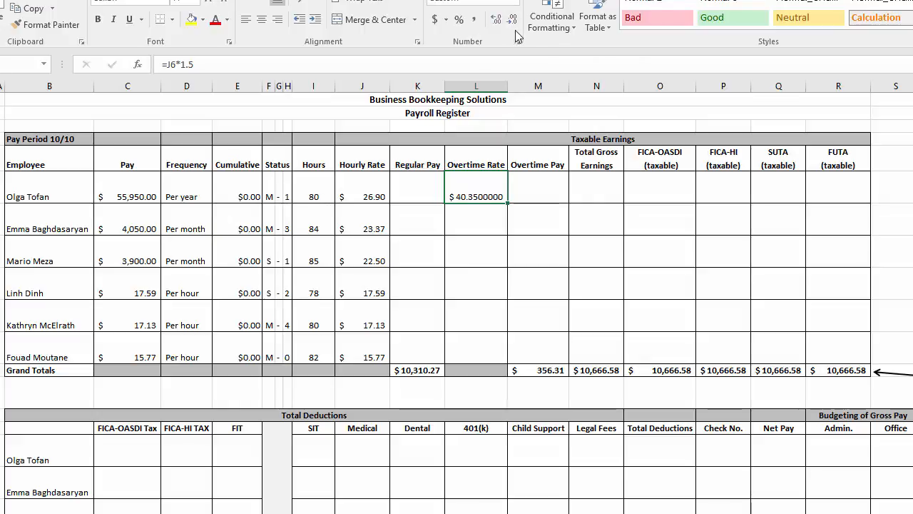
{"action": "left_click", "coordinate": [513, 22]}
{"action": "left_click", "coordinate": [513, 21]}
{"action": "left_click", "coordinate": [513, 21]}
{"action": "left_click", "coordinate": [513, 21]}
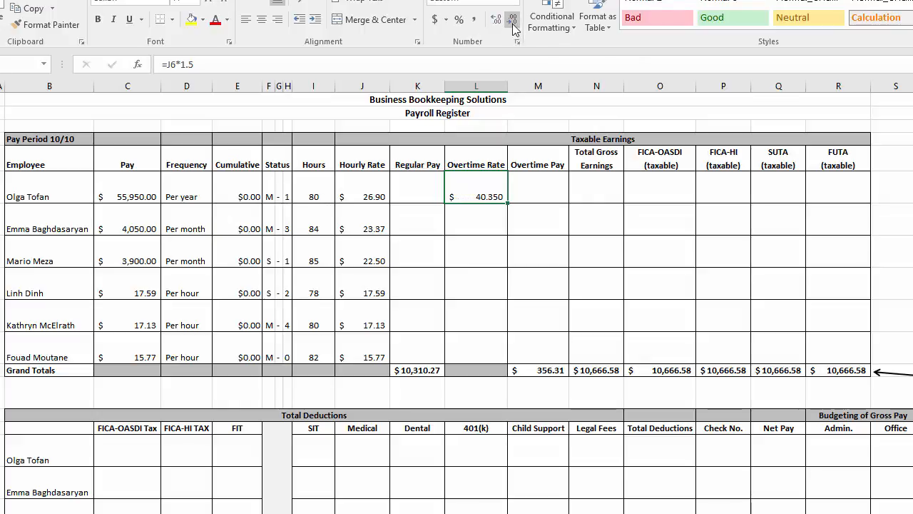
{"action": "left_click", "coordinate": [513, 22]}
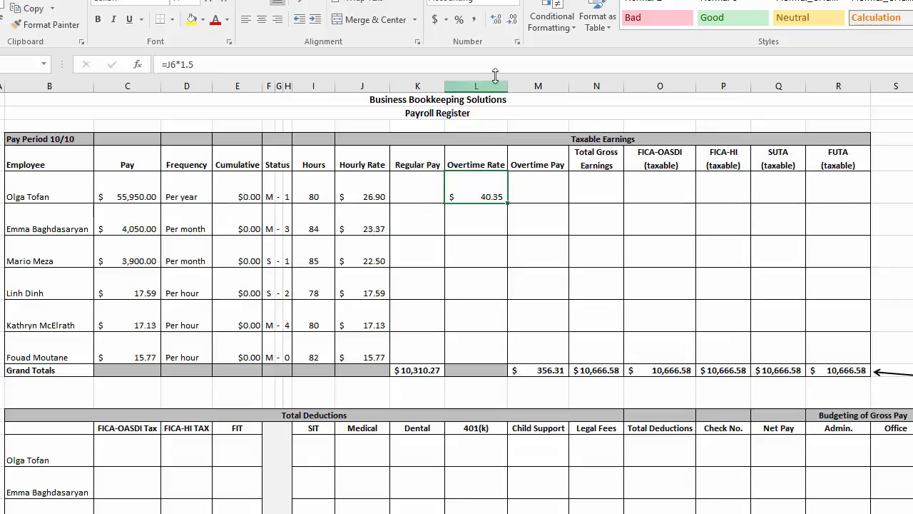
{"action": "left_click", "coordinate": [500, 21]}
{"action": "left_click", "coordinate": [500, 22]}
{"action": "left_click", "coordinate": [499, 21]}
{"action": "left_click", "coordinate": [500, 21]}
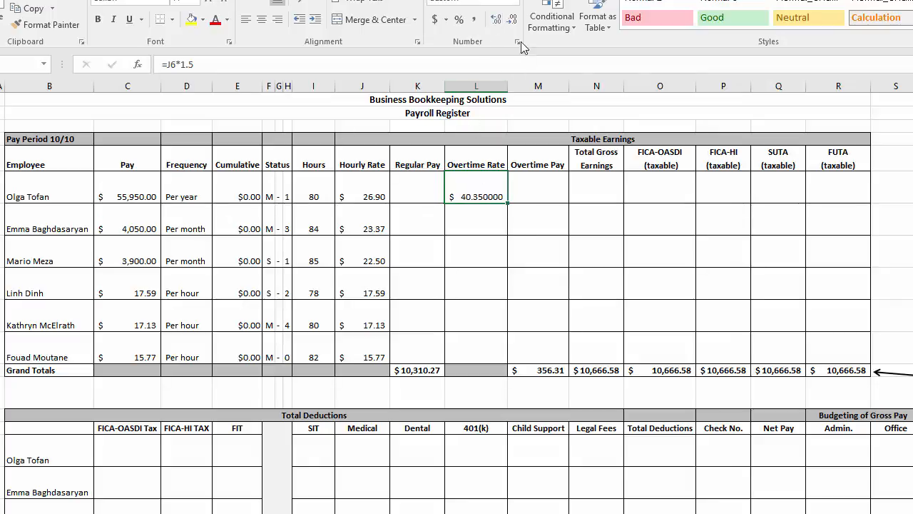
{"action": "left_click", "coordinate": [514, 22]}
{"action": "left_click", "coordinate": [514, 22]}
{"action": "left_click", "coordinate": [514, 22]}
{"action": "left_click", "coordinate": [514, 22]}
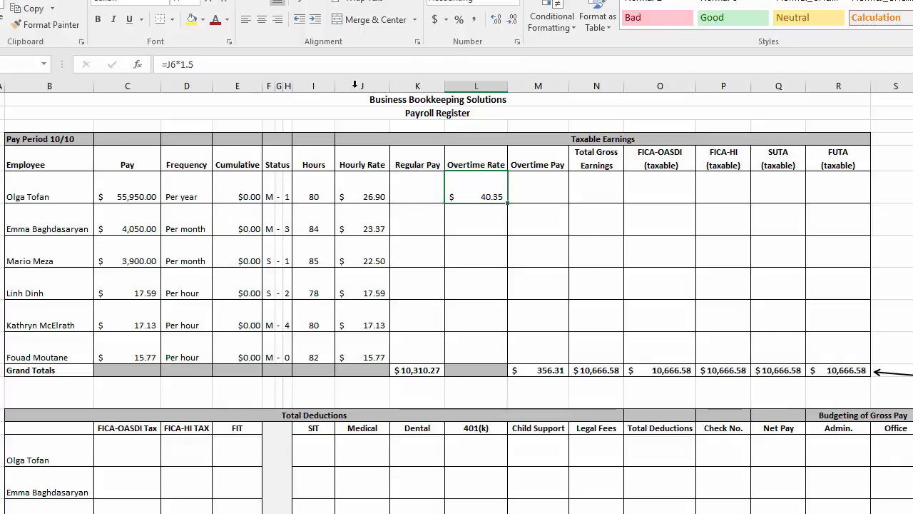
Round the first employee's overtime rate in L6 with =ROUND(J6*1.5,2) and fill the formula down to L11 for all employees
{"action": "left_click", "coordinate": [164, 64]}
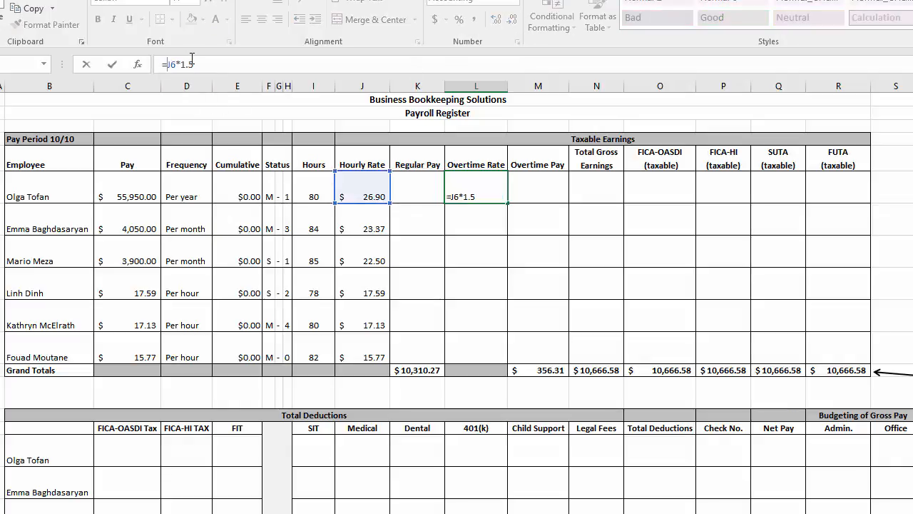
{"action": "type", "text": "round(J6*1.5"}
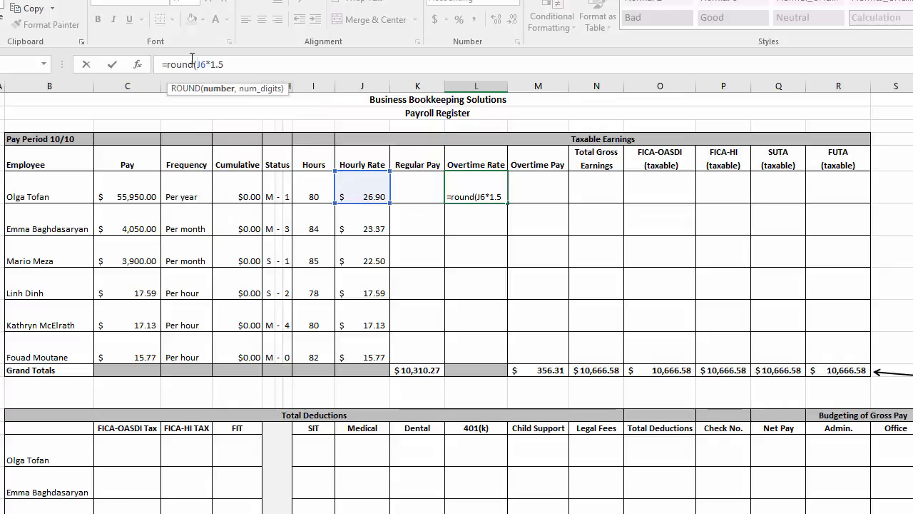
{"action": "type", "text": ",2"}
{"action": "key", "text": "Return"}
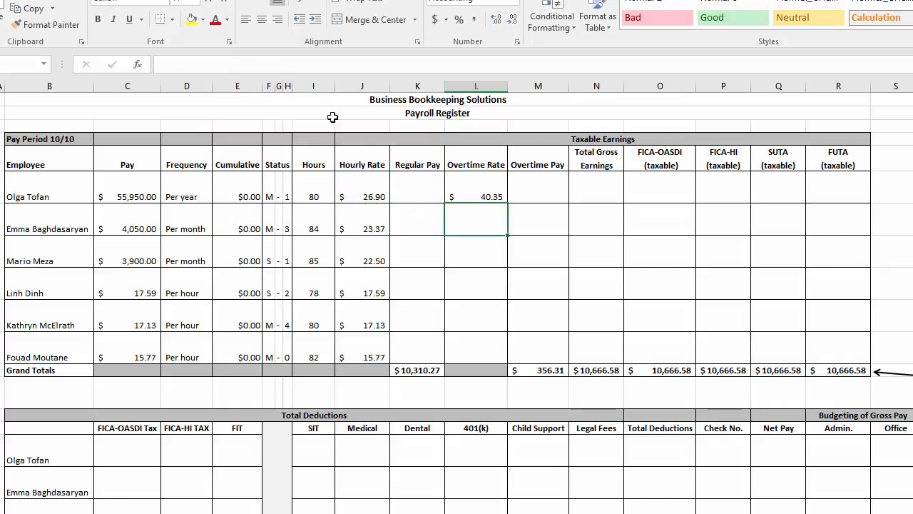
{"action": "left_click", "coordinate": [492, 187]}
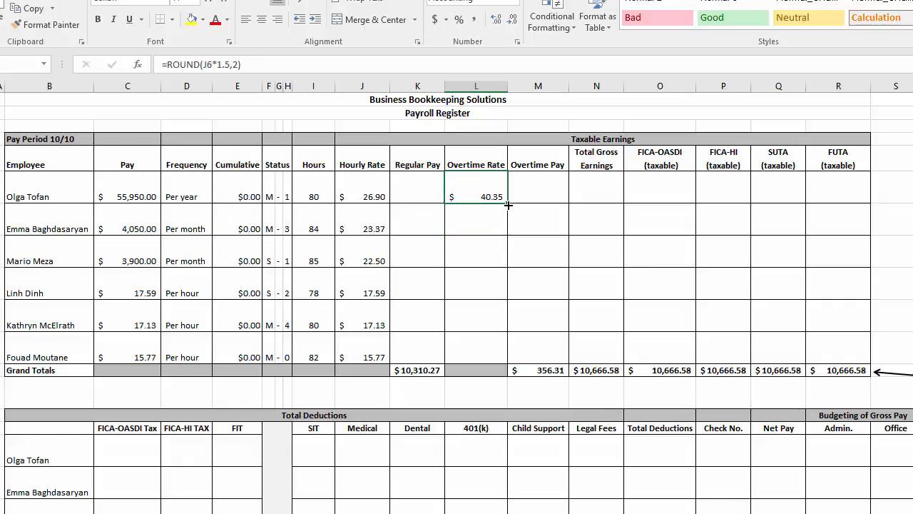
{"action": "left_click_drag", "start_coordinate": [508, 205], "coordinate": [503, 361]}
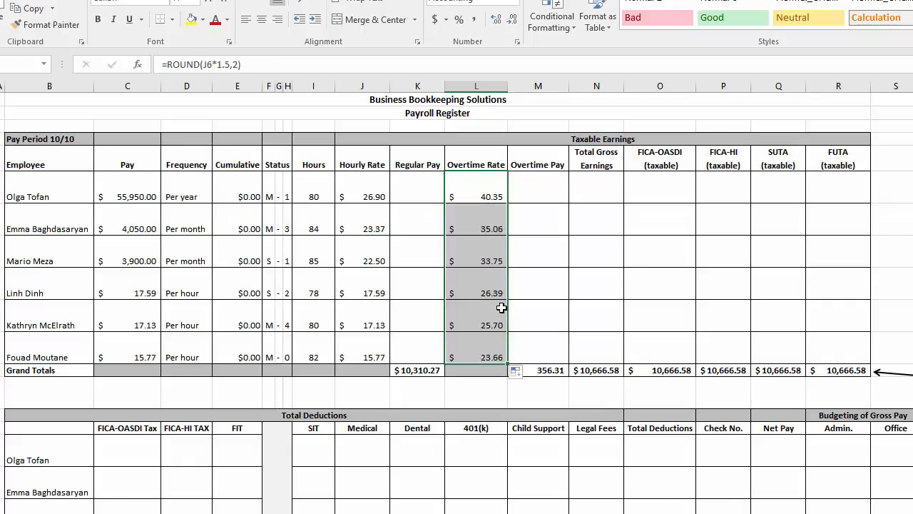
Show extra decimal places for the second employee's overtime rate in L7 to check for hidden digits, and restore the two-decimal display
{"action": "left_click", "coordinate": [474, 218]}
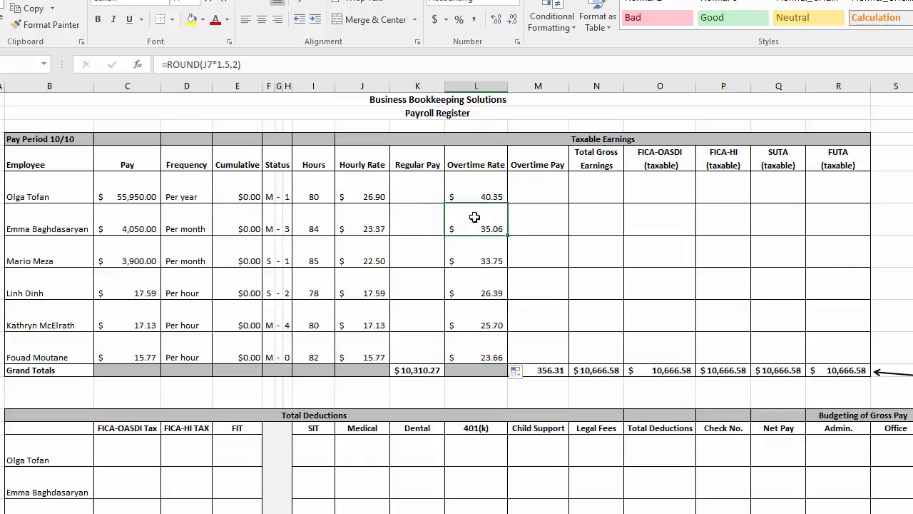
{"action": "left_click", "coordinate": [500, 22]}
{"action": "left_click", "coordinate": [500, 22]}
{"action": "left_click", "coordinate": [500, 22]}
{"action": "left_click", "coordinate": [500, 23]}
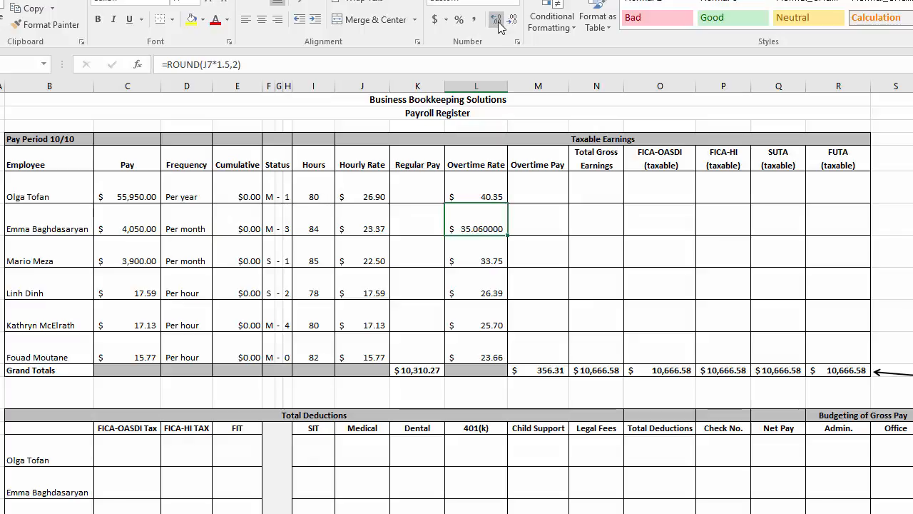
{"action": "left_click", "coordinate": [514, 24]}
{"action": "left_click", "coordinate": [514, 24]}
{"action": "left_click", "coordinate": [514, 24]}
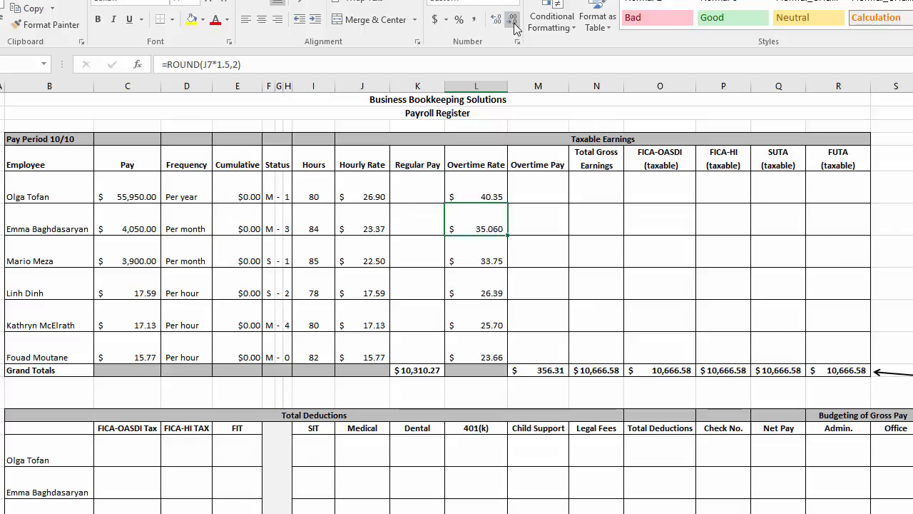
{"action": "left_click", "coordinate": [513, 24]}
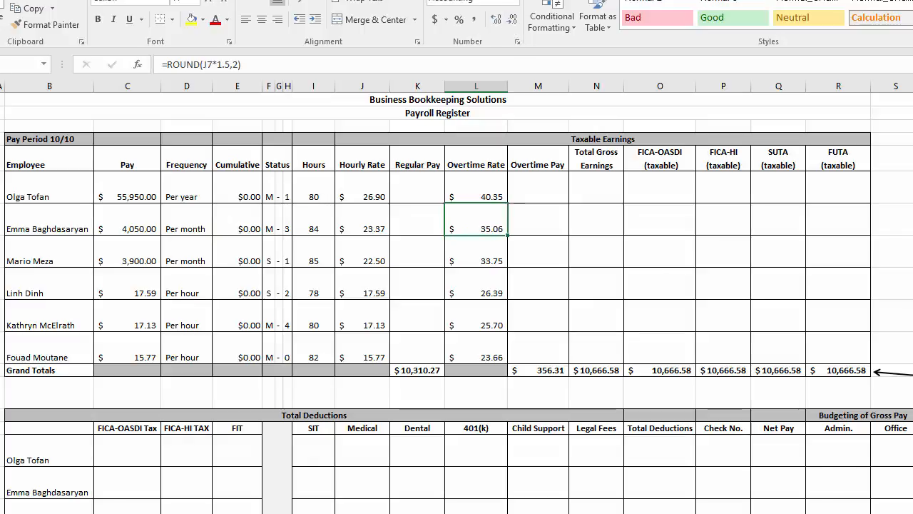
Display the second employee's overtime rate in L7 with seven decimal places
{"action": "left_click", "coordinate": [497, 23]}
{"action": "left_click", "coordinate": [497, 23]}
{"action": "left_click", "coordinate": [496, 24]}
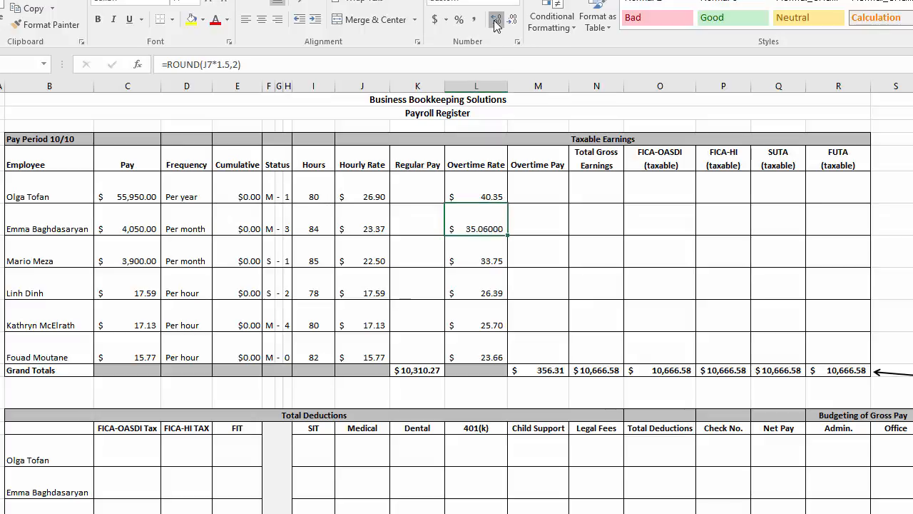
{"action": "left_click", "coordinate": [497, 23]}
{"action": "left_click", "coordinate": [497, 24]}
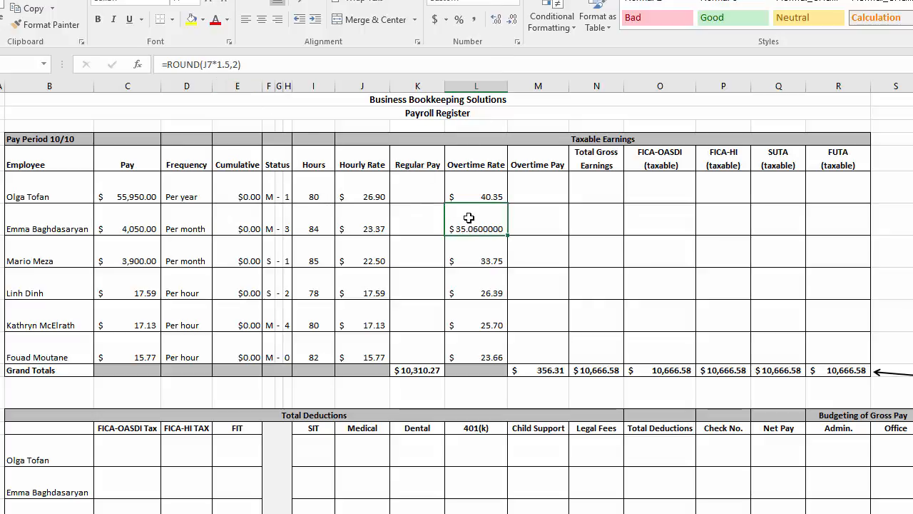
Remove the rounding from the second employee's overtime rate in L7, leaving the formula =J7*1.5, to inspect the unrounded result
{"action": "left_click", "coordinate": [201, 64]}
{"action": "left_click_drag", "start_coordinate": [202, 65], "coordinate": [170, 66]}
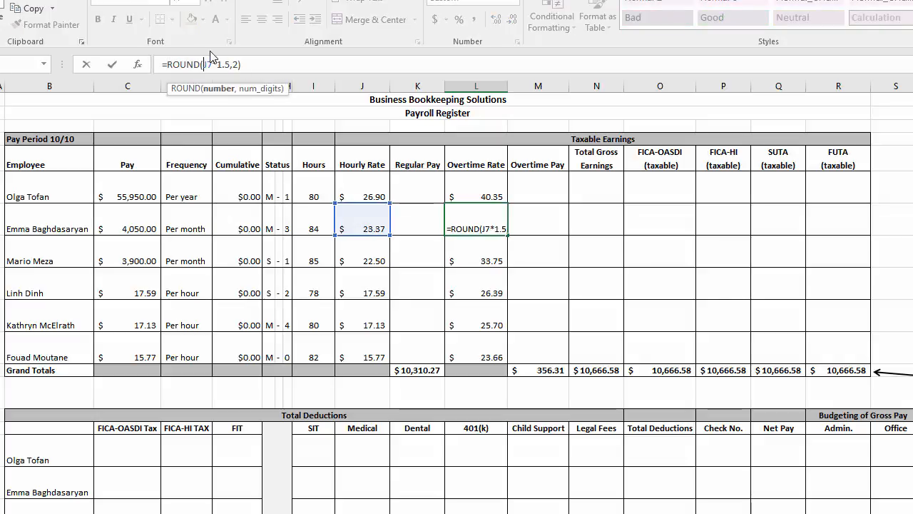
{"action": "key", "text": "BackSpace"}
{"action": "key", "text": "BackSpace"}
{"action": "key", "text": "BackSpace"}
{"action": "key", "text": "BackSpace"}
{"action": "key", "text": "BackSpace"}
{"action": "key", "text": "BackSpace"}
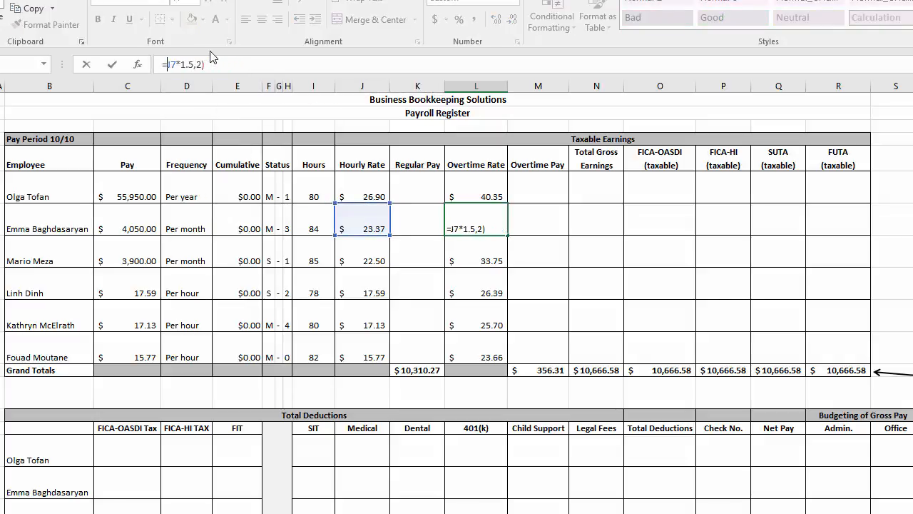
{"action": "left_click", "coordinate": [212, 64]}
{"action": "key", "text": "Return"}
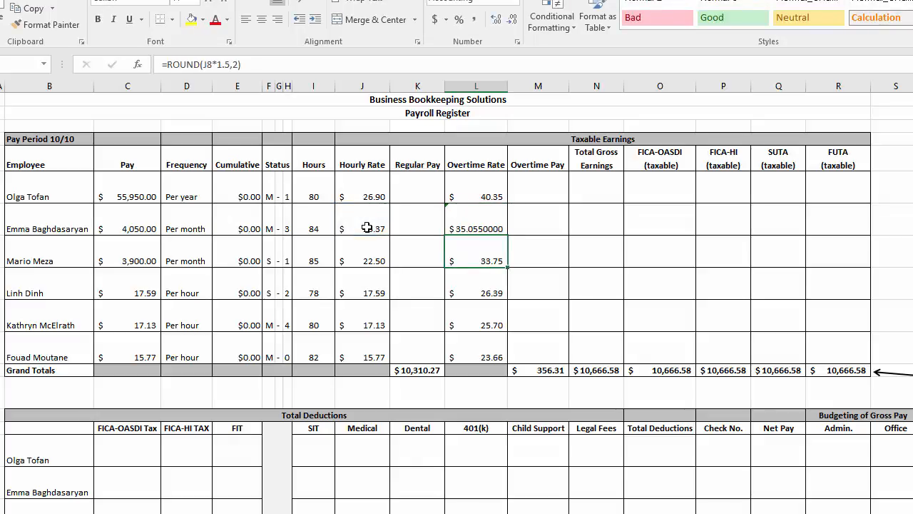
Put the rounding back into the second employee's overtime rate in L7 with =ROUND(J7*1.5,2)
{"action": "left_click", "coordinate": [492, 228]}
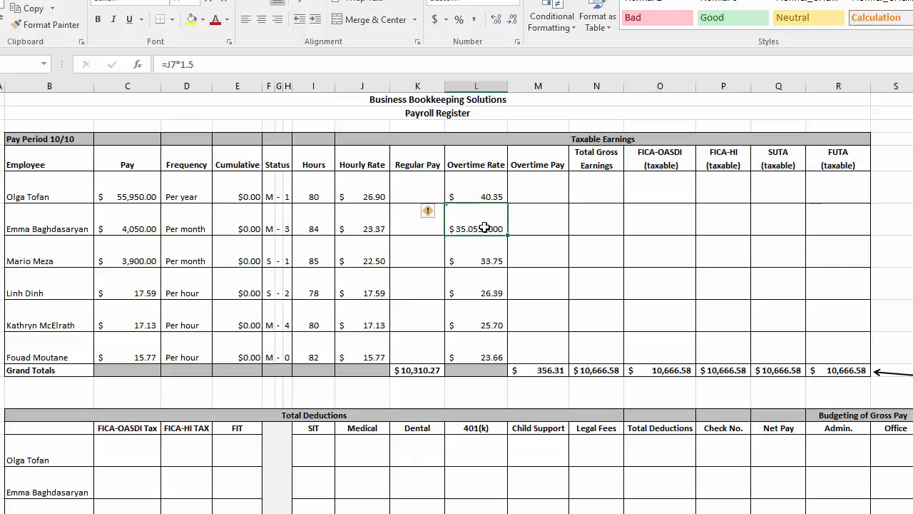
{"action": "left_click", "coordinate": [165, 64]}
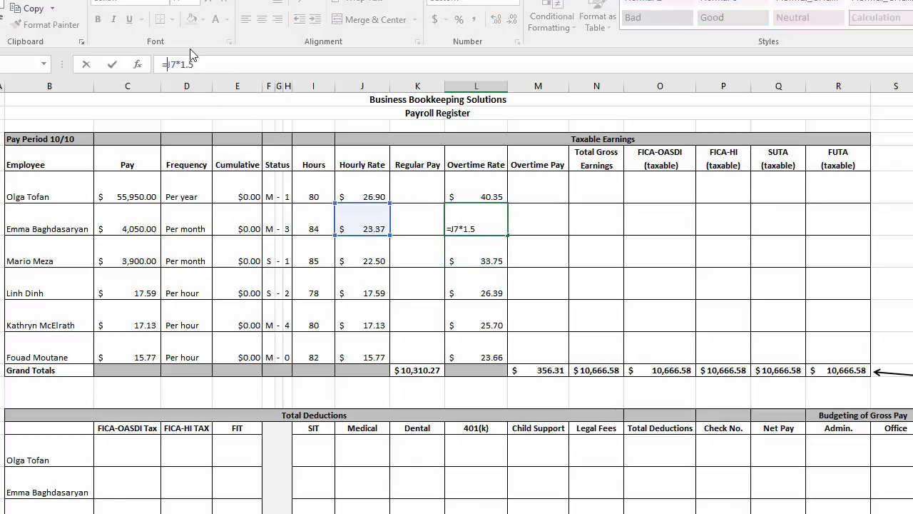
{"action": "type", "text": "round("}
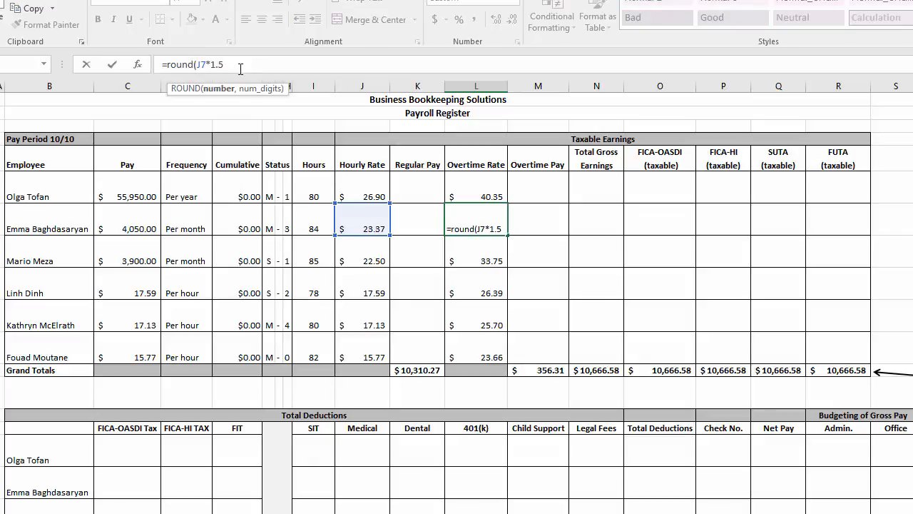
{"action": "type", "text": ",2)"}
{"action": "key", "text": "Return"}
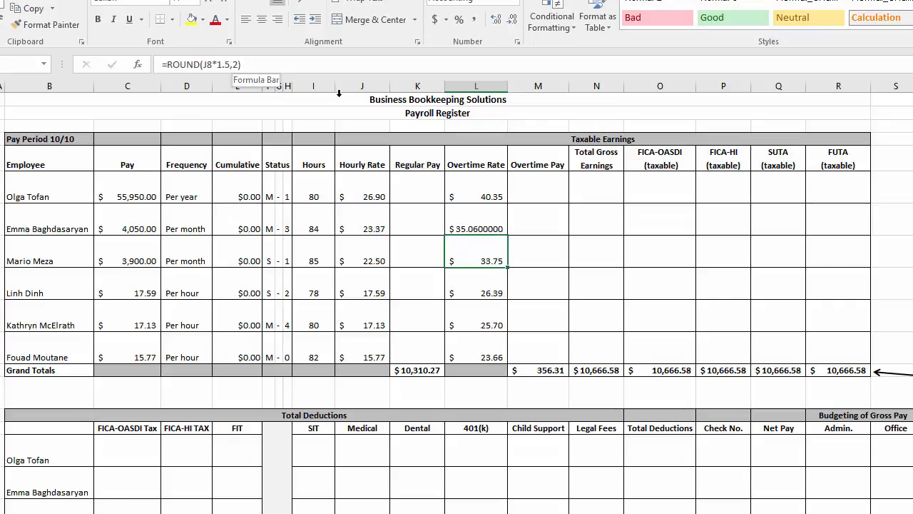
Reduce the display of the overtime rate in L7 to two decimal places
{"action": "left_click", "coordinate": [472, 211]}
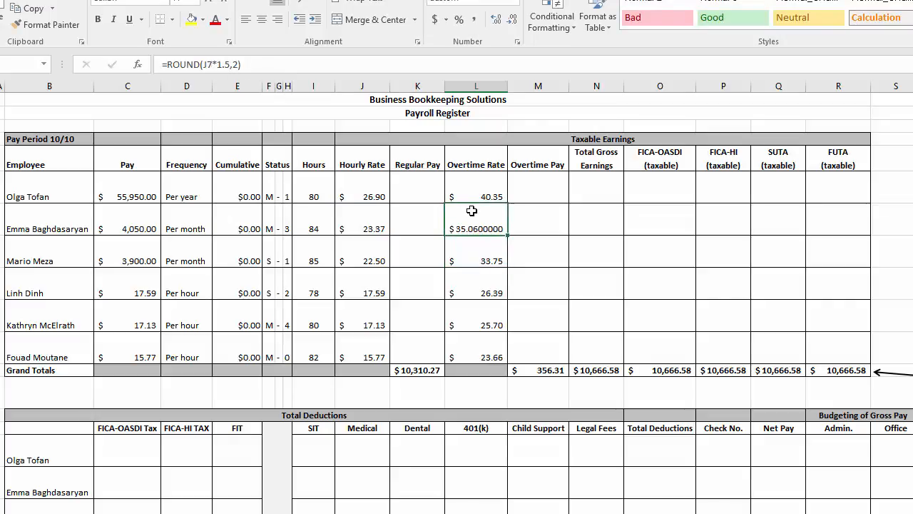
{"action": "left_click", "coordinate": [513, 20]}
{"action": "left_click", "coordinate": [513, 20]}
{"action": "left_click", "coordinate": [513, 20]}
{"action": "left_click", "coordinate": [513, 20]}
{"action": "left_click", "coordinate": [513, 20]}
Select the Regular Pay cells K6:K11 for all six employees
{"action": "left_click_drag", "start_coordinate": [411, 189], "coordinate": [414, 341]}
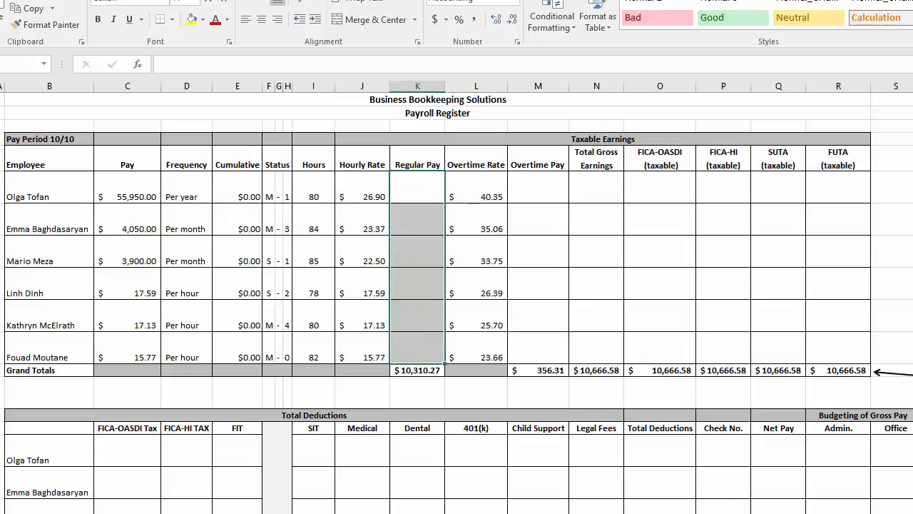